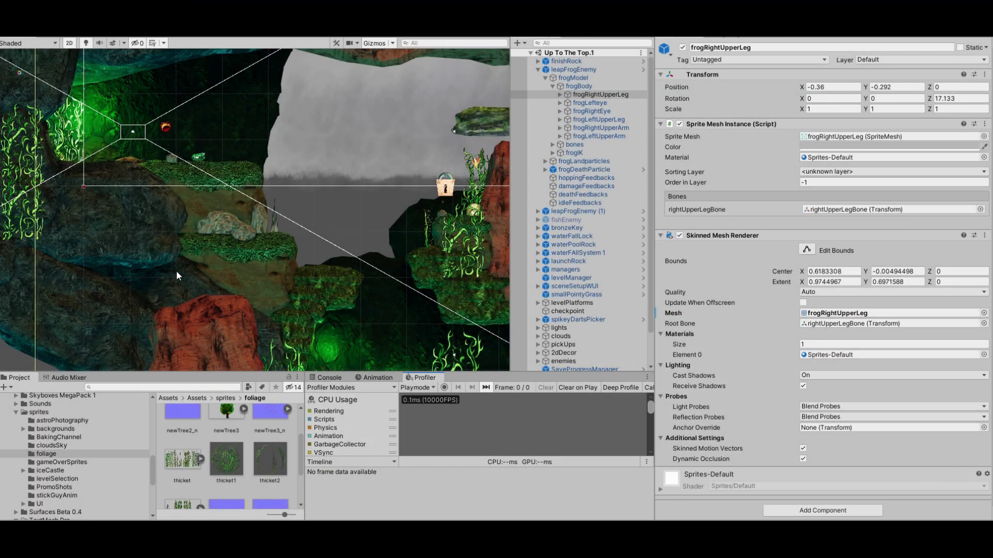
- Examine the glowing thickets and rock platforms around the cave at the start of the level
scroll(176, 270, "up", 8)
middle_click_drag(175, 271, 157, 259)
middle_click_drag(162, 202, 453, 313)
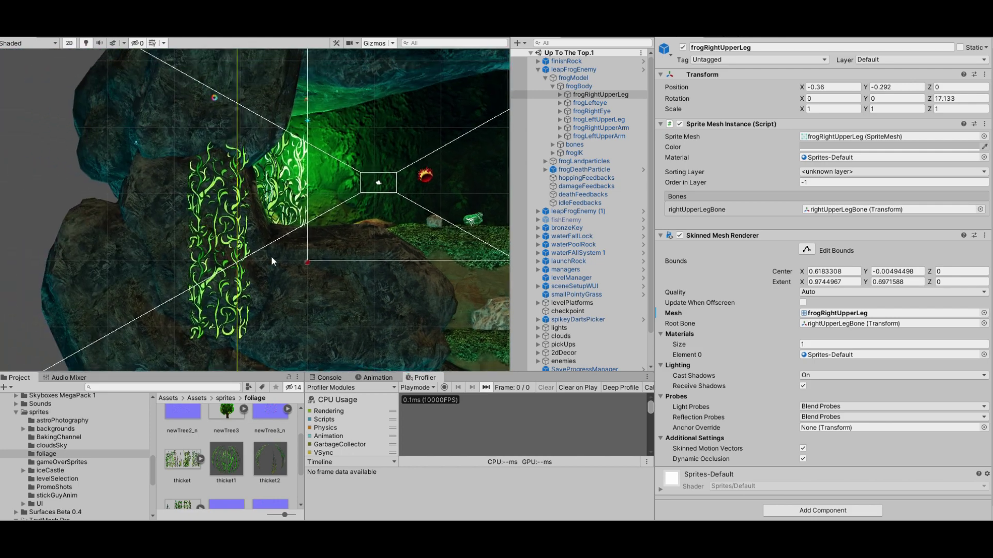
scroll(274, 256, "up", 10)
middle_click_drag(340, 243, 262, 239)
scroll(302, 231, "down", 6)
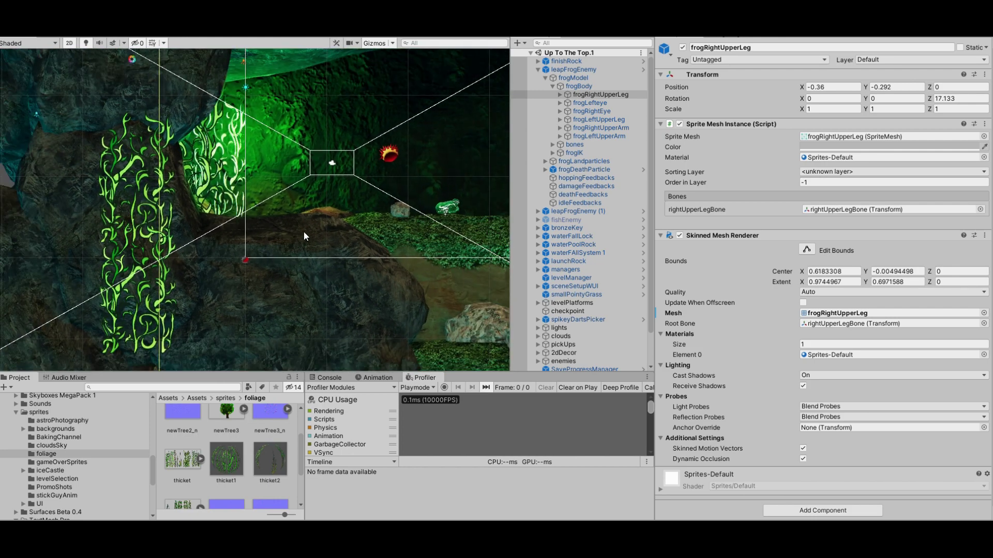
scroll(302, 232, "down", 6)
middle_click_drag(388, 247, 246, 221)
scroll(340, 250, "down", 2)
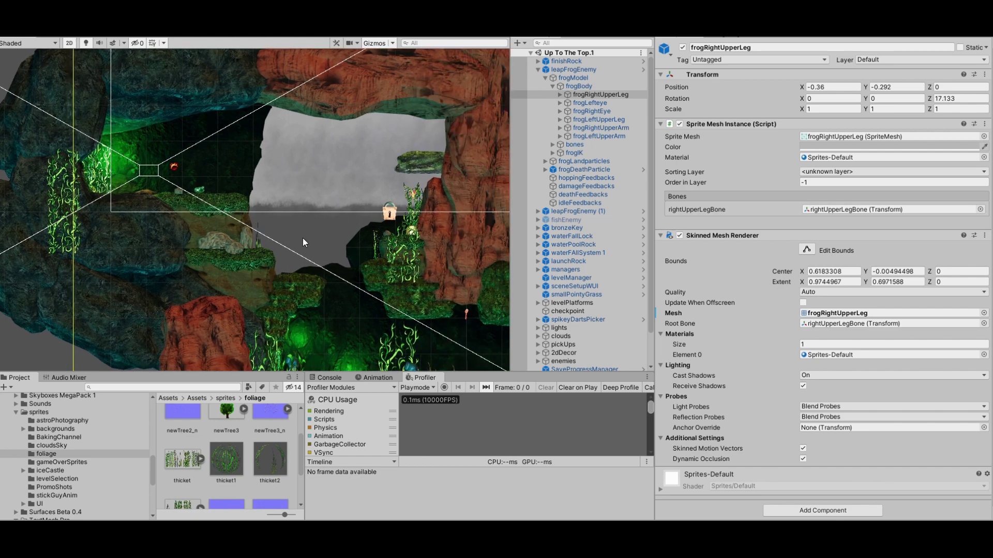
- Examine the vines around the padlock platform and the thickets against the cave wall up close
scroll(333, 244, "up", 10)
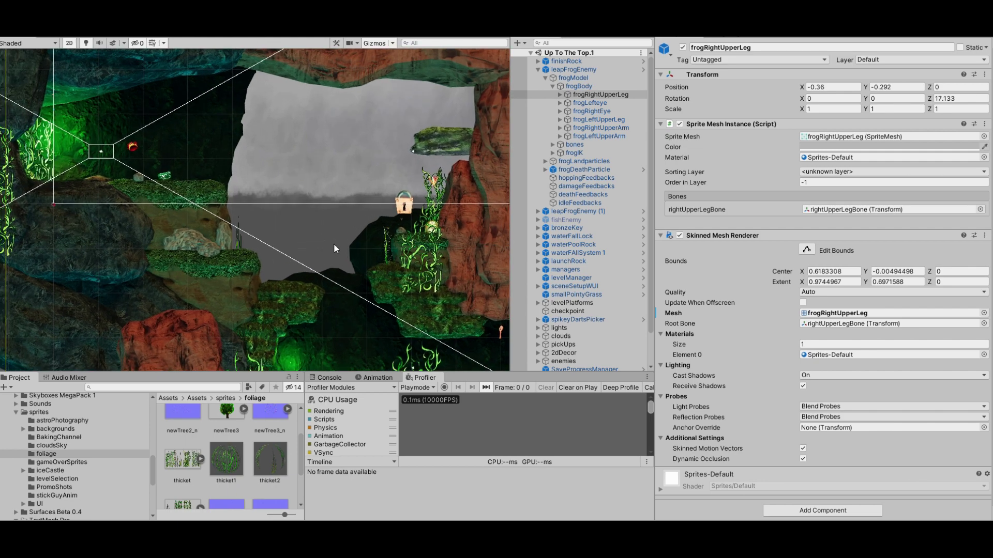
middle_click_drag(353, 237, 303, 258)
scroll(286, 258, "up", 15)
scroll(302, 248, "up", 8)
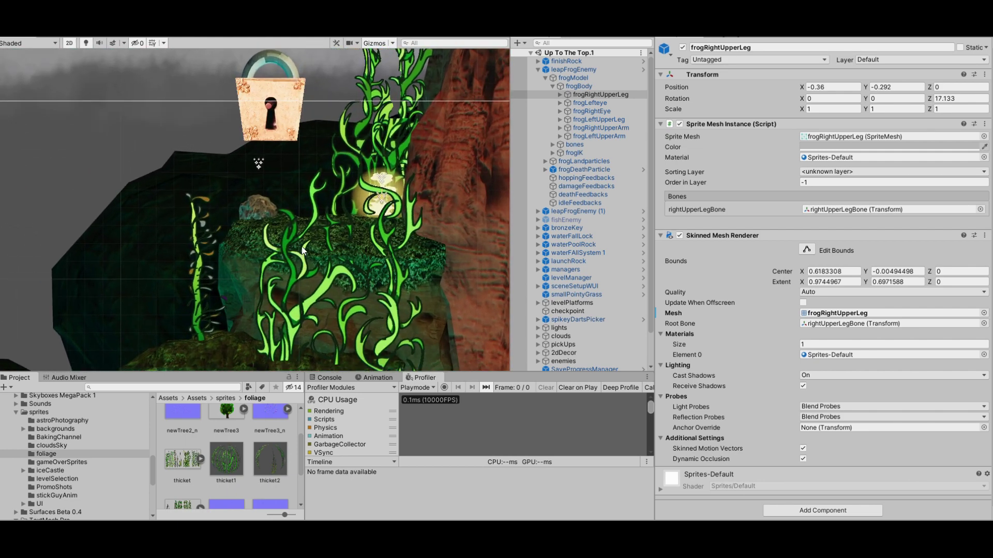
scroll(320, 233, "down", 9)
mouse_move(242, 225)
middle_mouse_down()
mouse_move(486, 295)
mouse_move(473, 249)
mouse_move(491, 268)
middle_mouse_up()
middle_click_drag(186, 228, 378, 259)
scroll(370, 255, "up", 6)
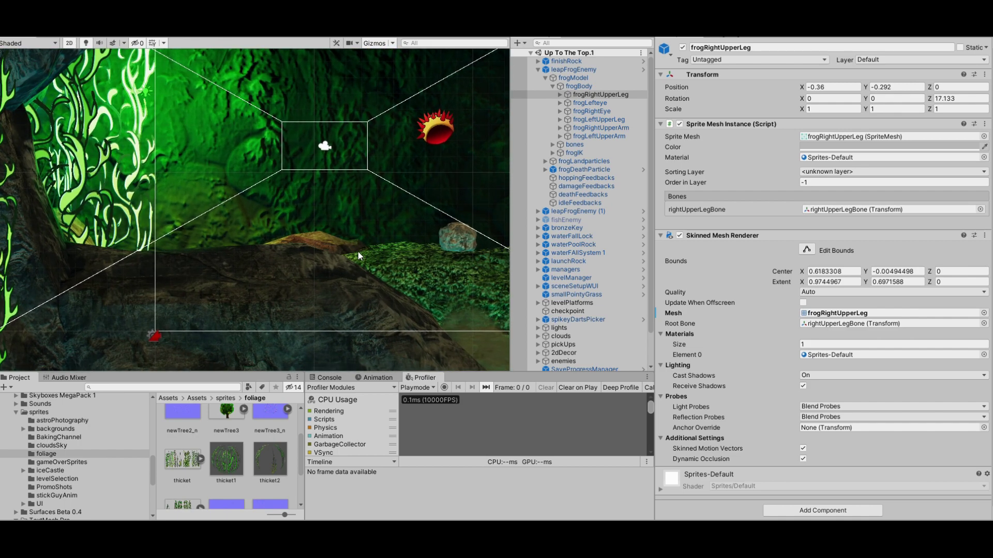
middle_click_drag(230, 227, 458, 275)
scroll(286, 252, "up", 4)
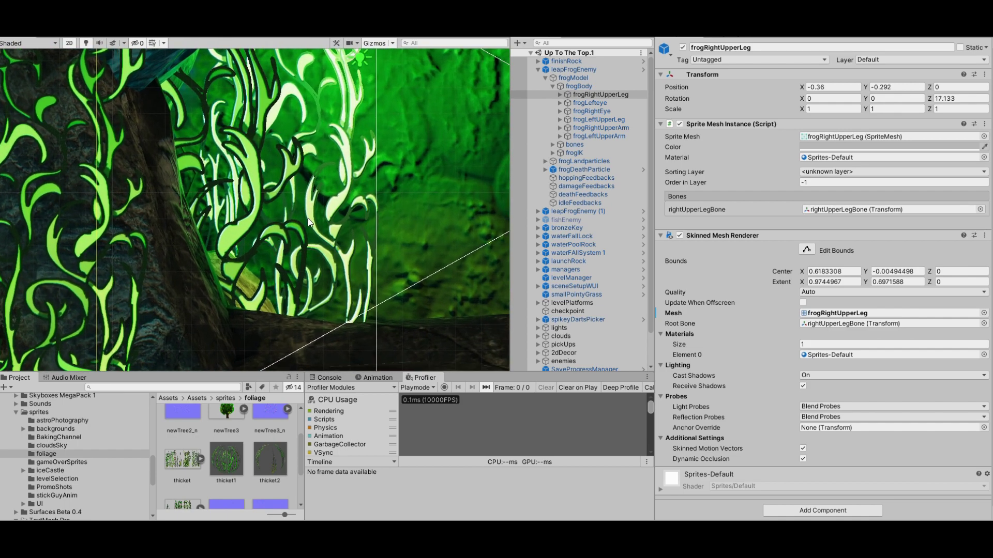
middle_click_drag(308, 218, 371, 293)
scroll(325, 233, "down", 5)
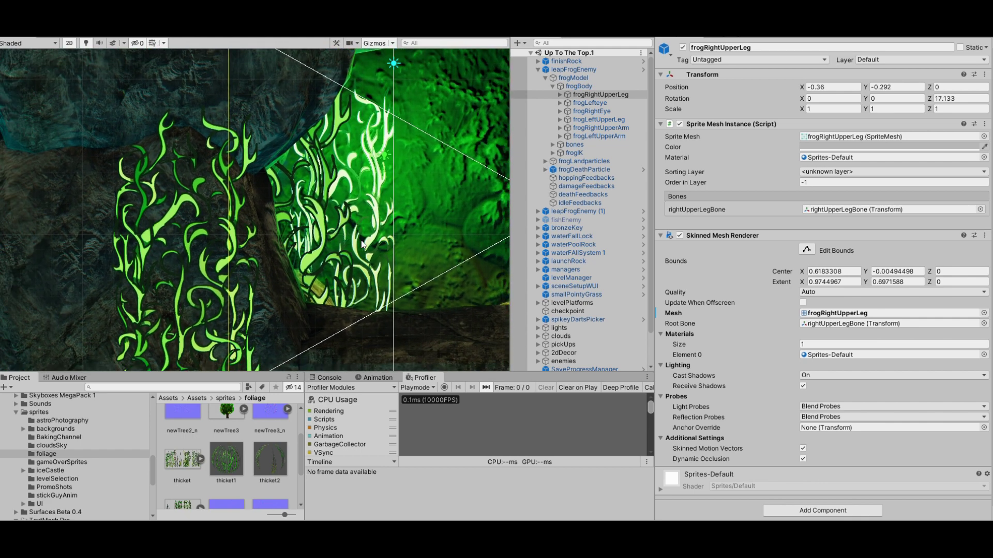
scroll(370, 247, "down", 2)
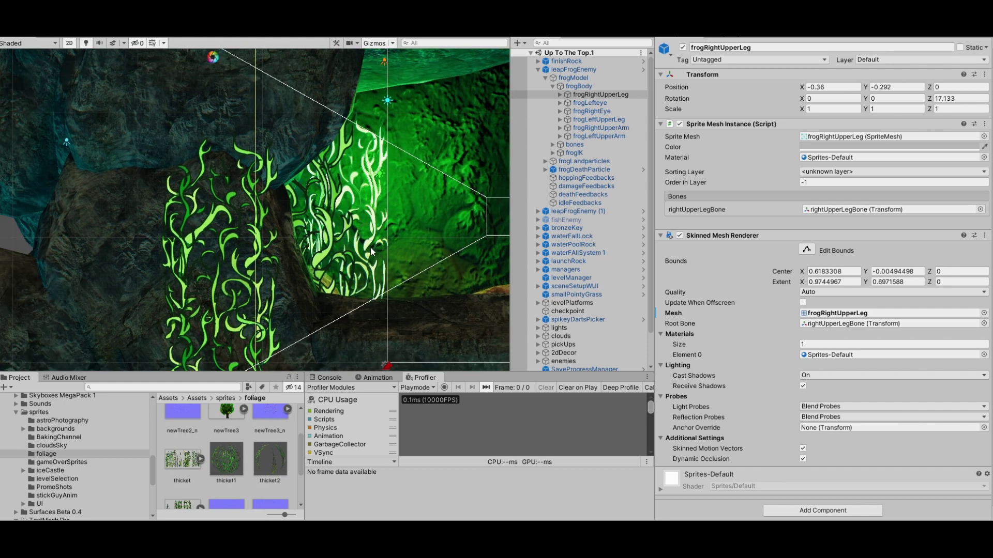
- Switch the scene to the 3D perspective and inspect the cave's layered rocks, platforms and thickets from an angle
left_click(69, 44)
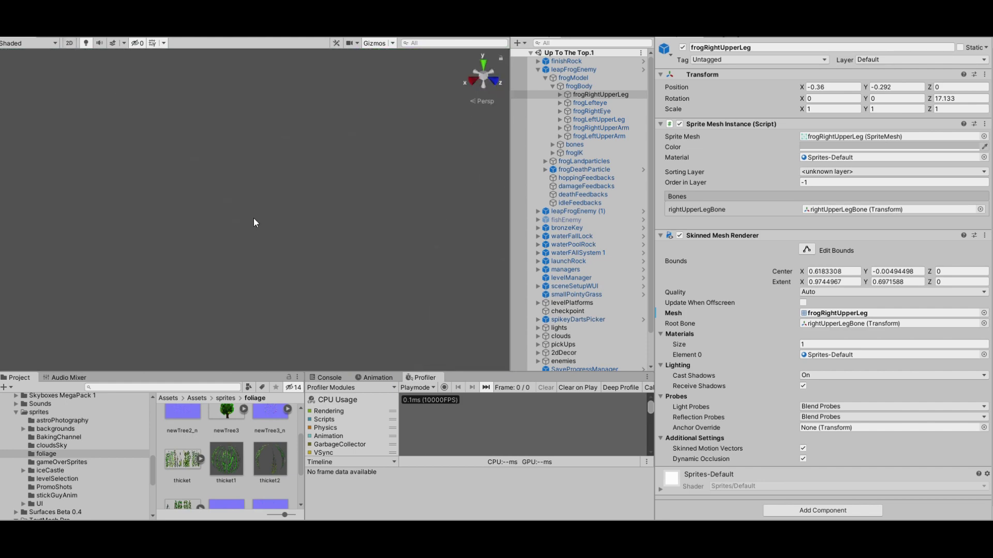
middle_click_drag(249, 216, 403, 161)
scroll(399, 247, "down", 8)
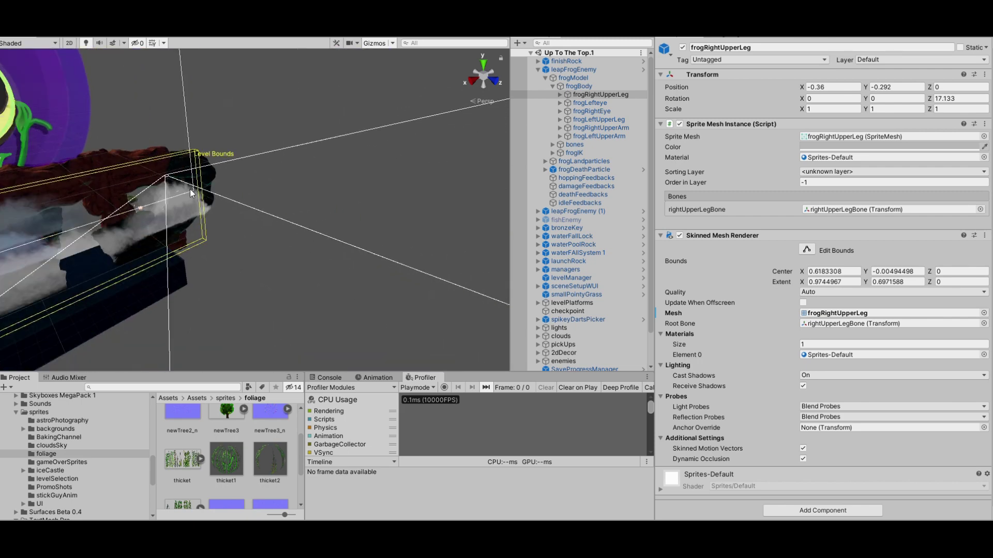
mouse_move(262, 231)
right_mouse_down()
mouse_move(249, 222)
mouse_move(341, 223)
mouse_move(312, 225)
mouse_move(325, 215)
mouse_move(266, 226)
mouse_move(278, 223)
mouse_move(255, 216)
right_mouse_up()
scroll(256, 215, "down", 5)
middle_click_drag(259, 217, 9, 162)
middle_click_drag(245, 142, 340, 289)
scroll(313, 257, "up", 8)
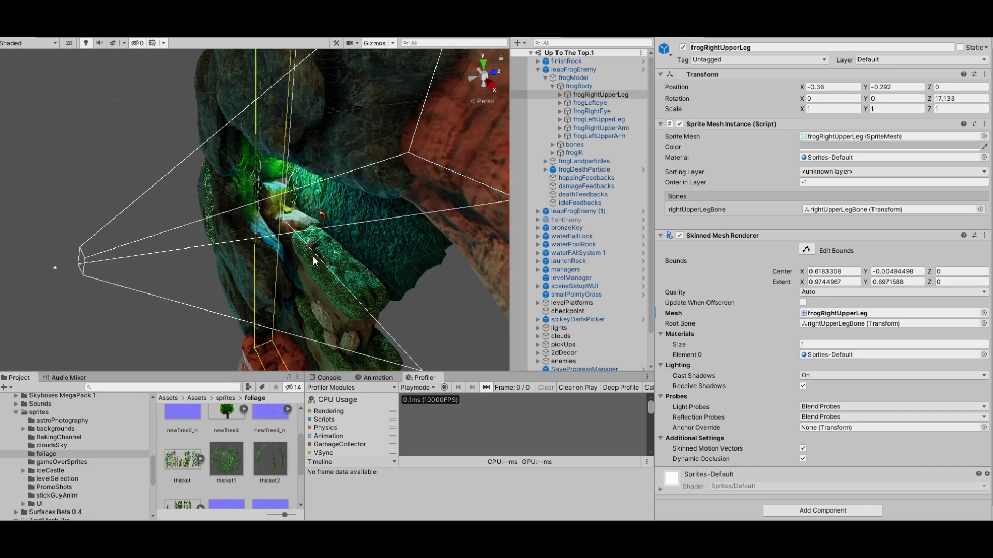
middle_click_drag(390, 319, 324, 237)
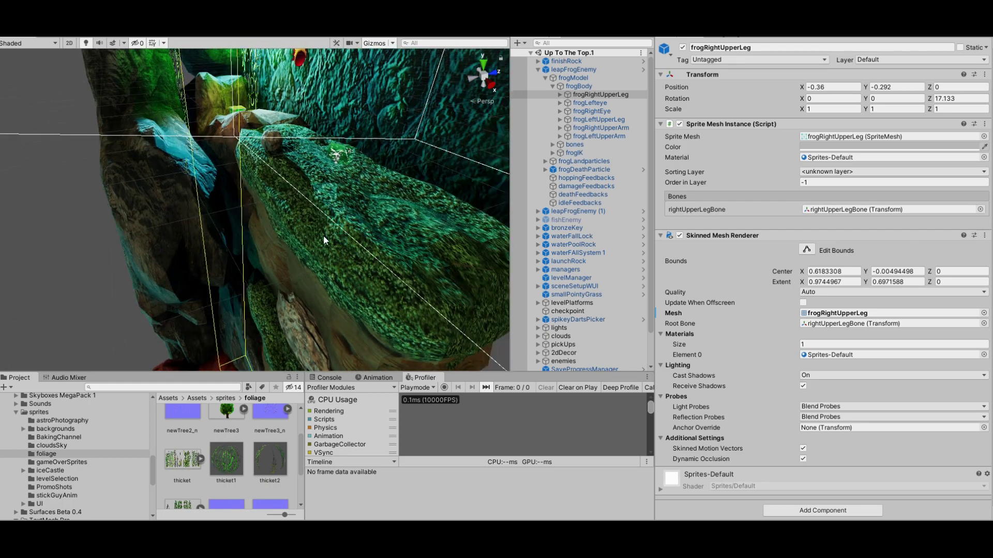
right_click_drag(340, 189, 401, 238)
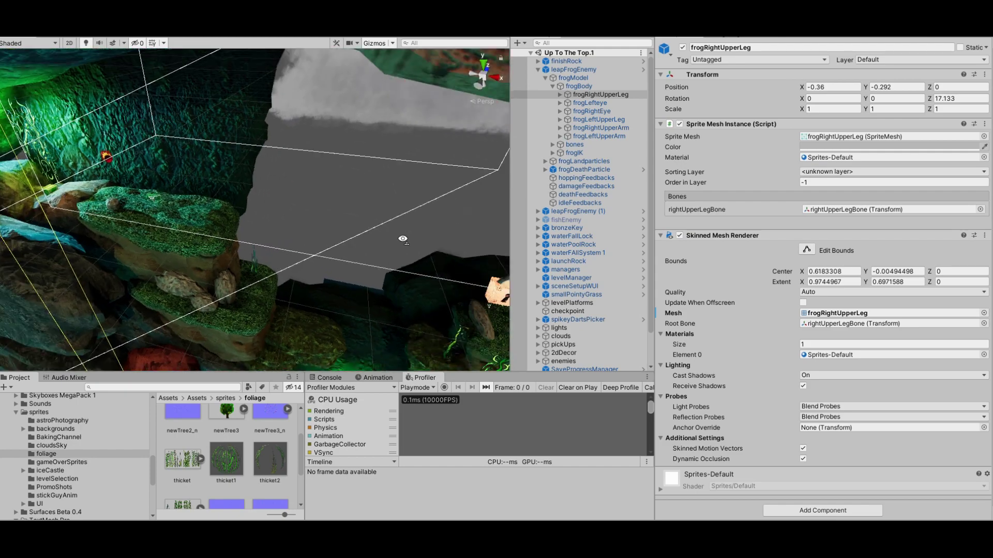
middle_click_drag(402, 238, 374, 240)
right_click_drag(375, 241, 288, 203)
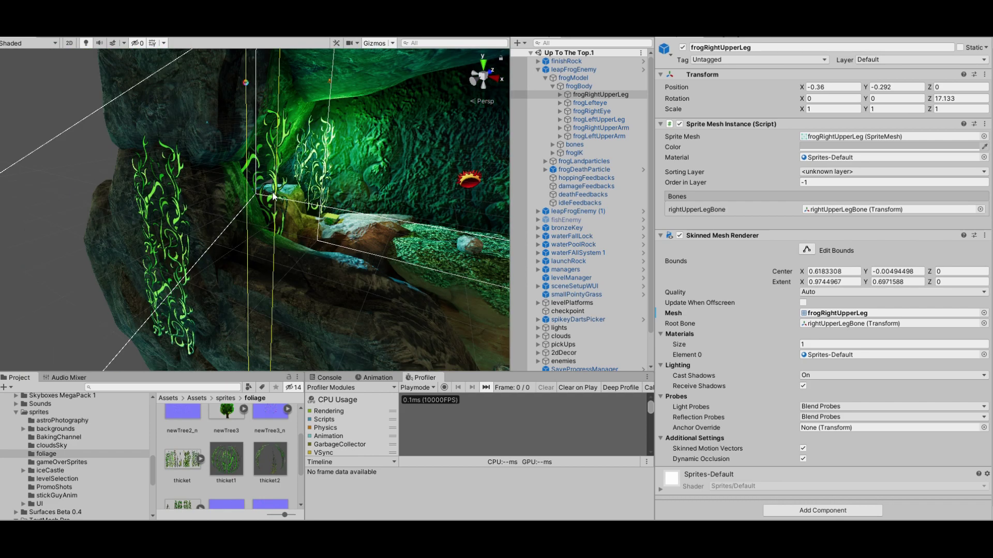
- Select cavernRock3 at the cave entrance and shift it along the depth axis to Z -0.2
left_click(274, 197)
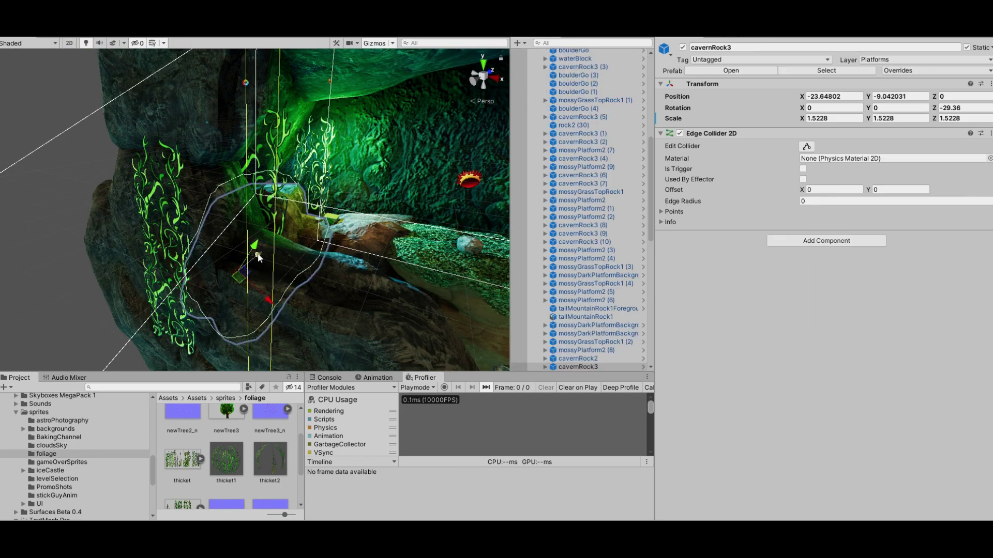
left_click_drag(258, 257, 259, 203)
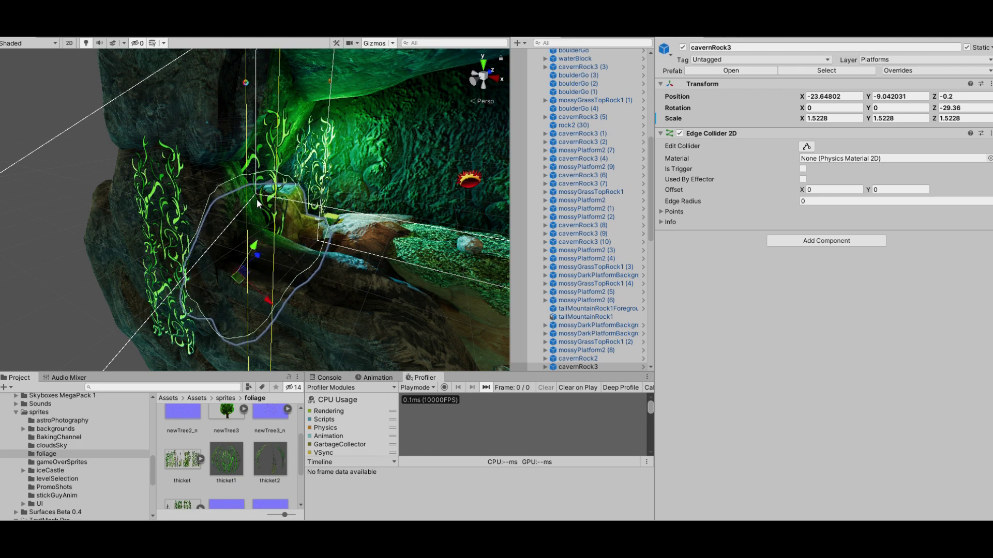
- Select the thicket_3 (2) sprite in the cave and move it sideways to X -47.28
left_click(284, 125)
left_click(284, 126)
left_click(284, 125)
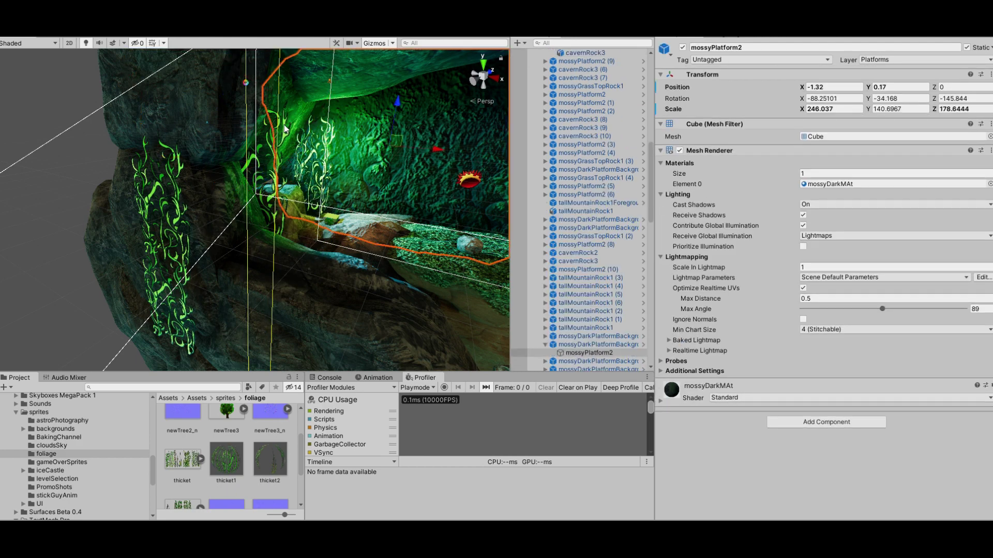
left_click(284, 125)
left_click(284, 125)
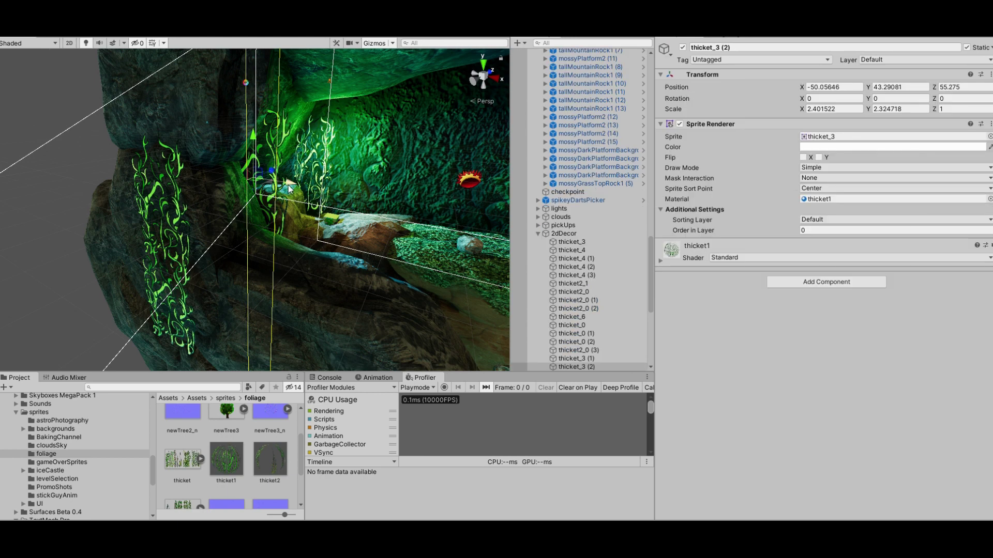
left_click_drag(290, 189, 328, 202)
scroll(307, 203, "up", 5)
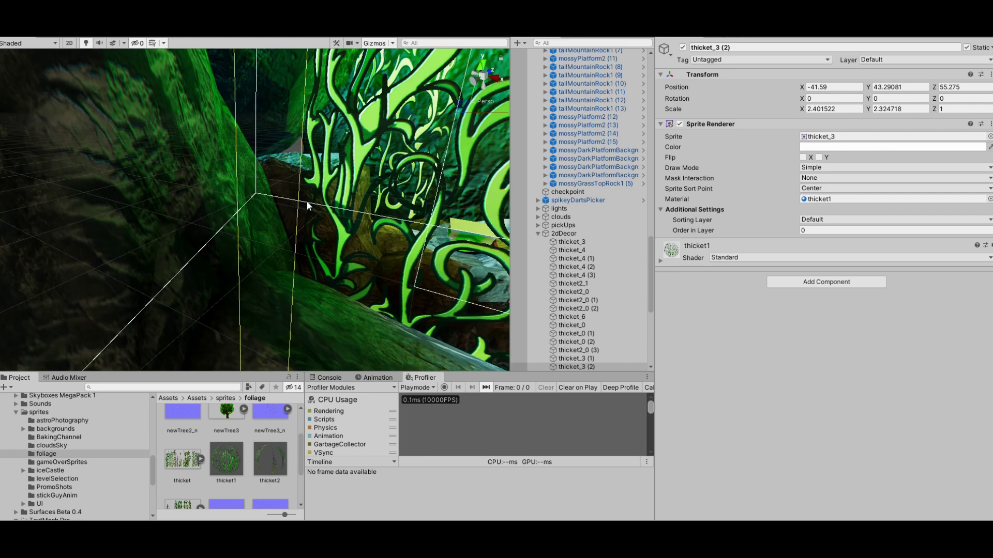
scroll(306, 197, "down", 3)
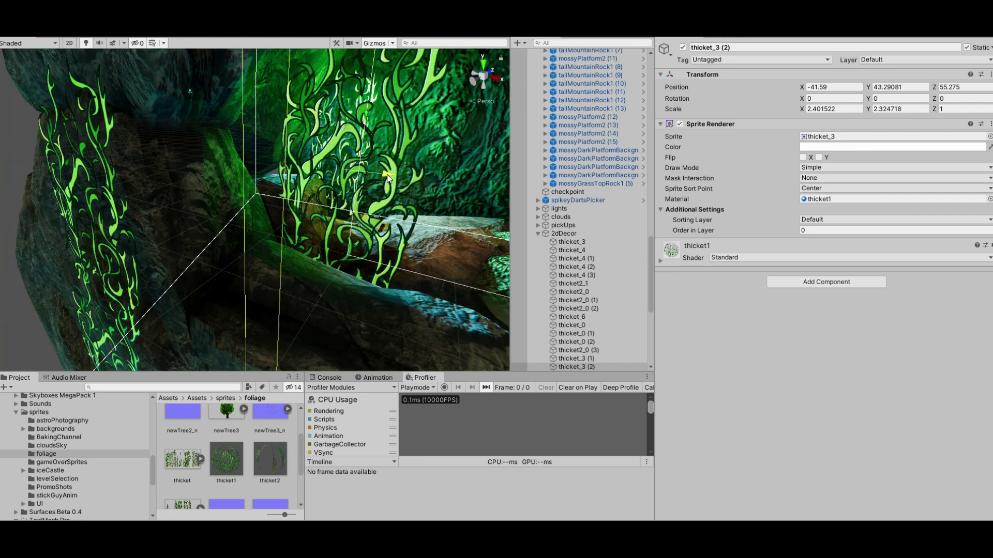
left_click_drag(388, 179, 313, 206)
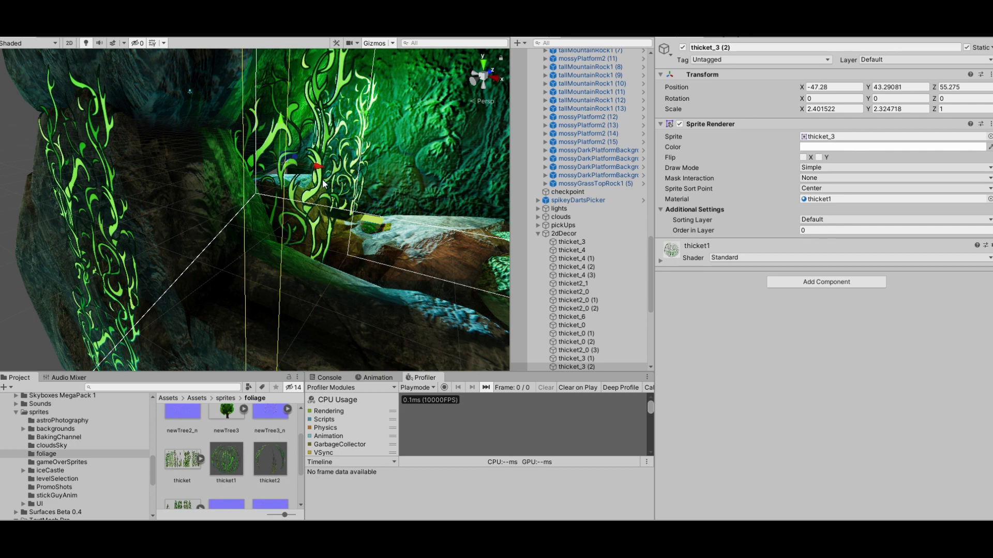
- Locate the thicket1 material used by thicket_3 (2) in the project and expand its shader settings
scroll(322, 185, "up", 2)
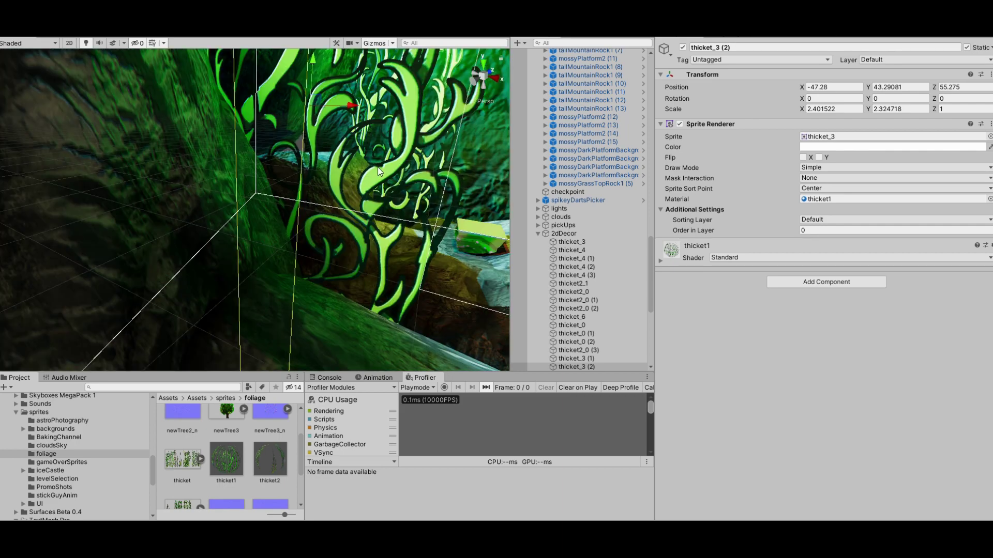
scroll(388, 155, "down", 5)
scroll(340, 186, "up", 3)
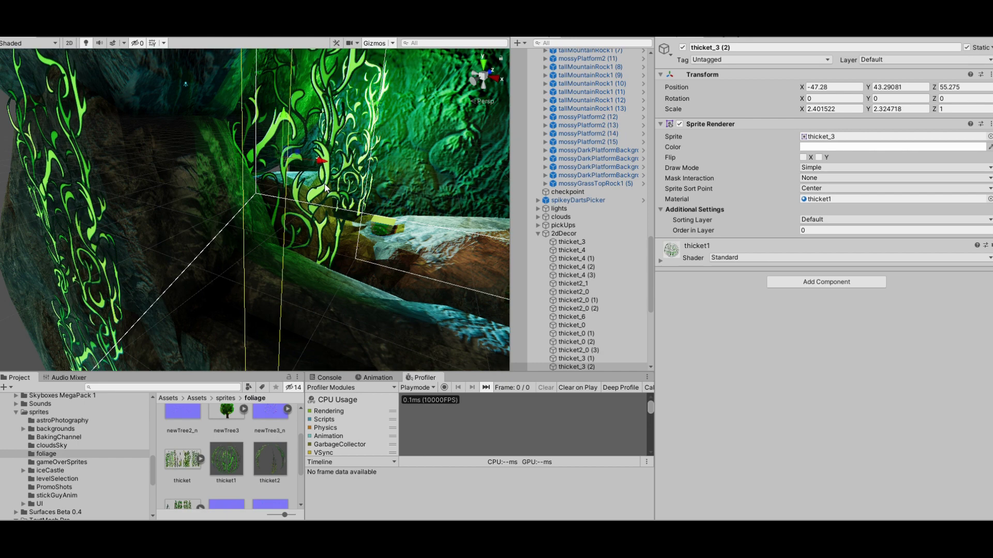
scroll(324, 183, "up", 2)
scroll(336, 178, "down", 3)
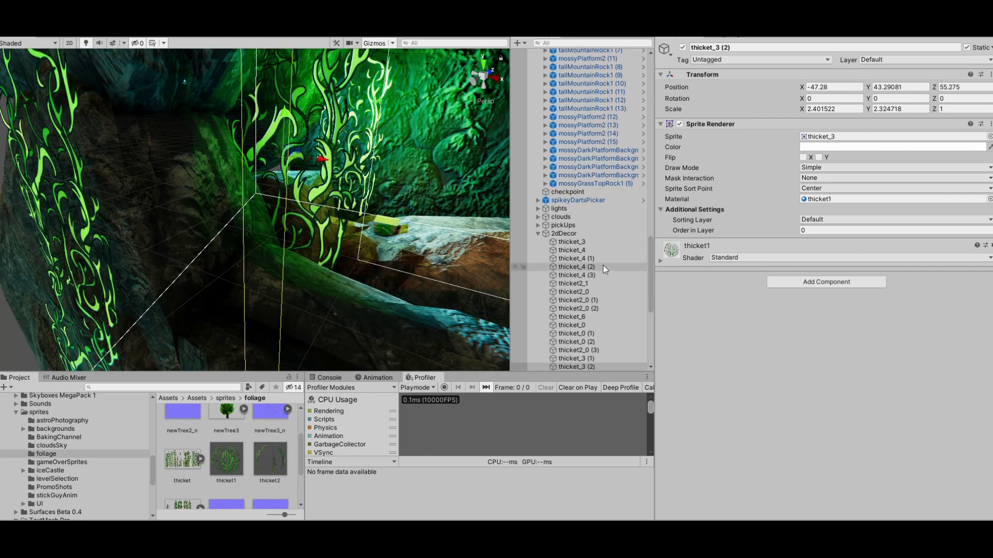
scroll(602, 264, "down", 6)
left_click(569, 182)
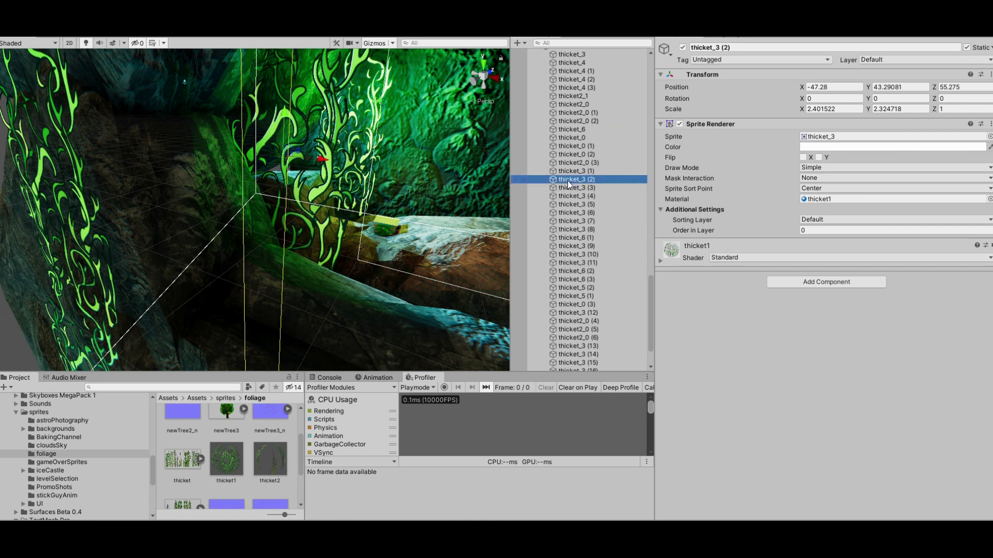
left_click(830, 200)
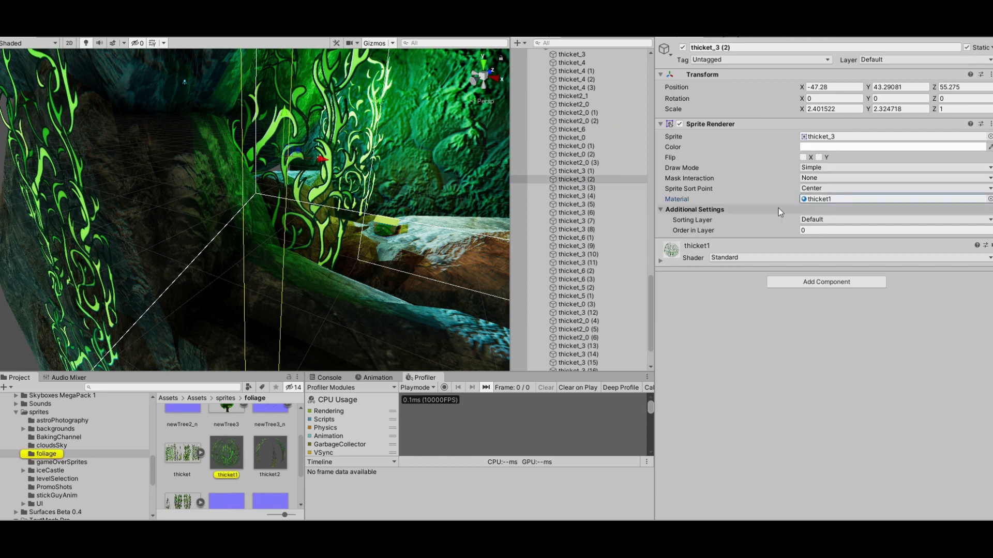
left_click(661, 261)
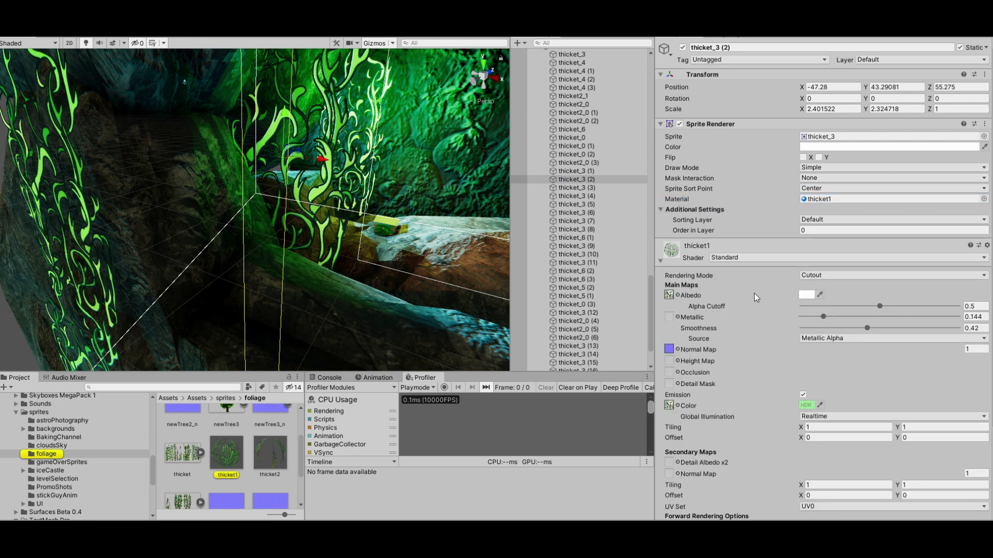
scroll(754, 293, "down", 4)
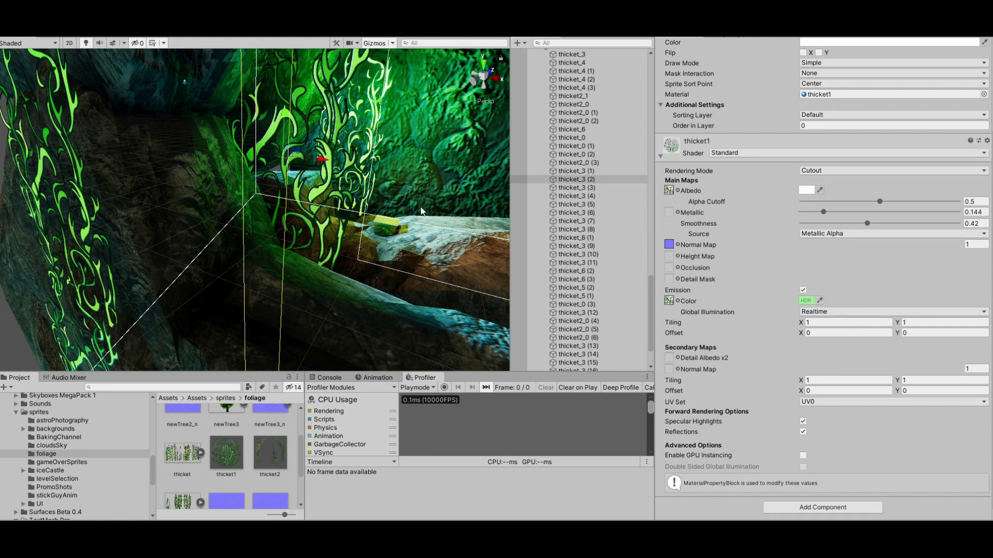
- Raise the HDR emission color intensity of the thicket1 material to 3
left_click(806, 301)
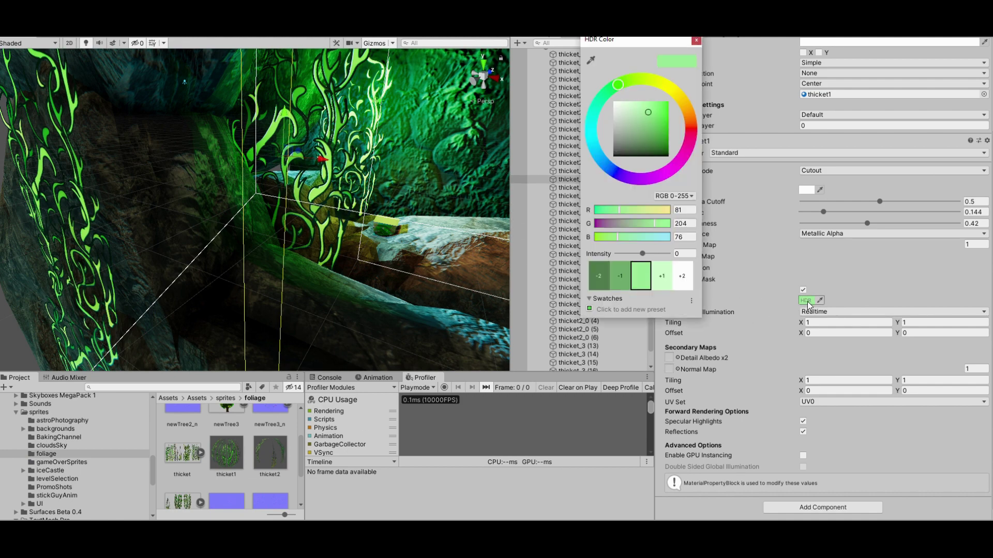
left_click(661, 277)
left_click(683, 278)
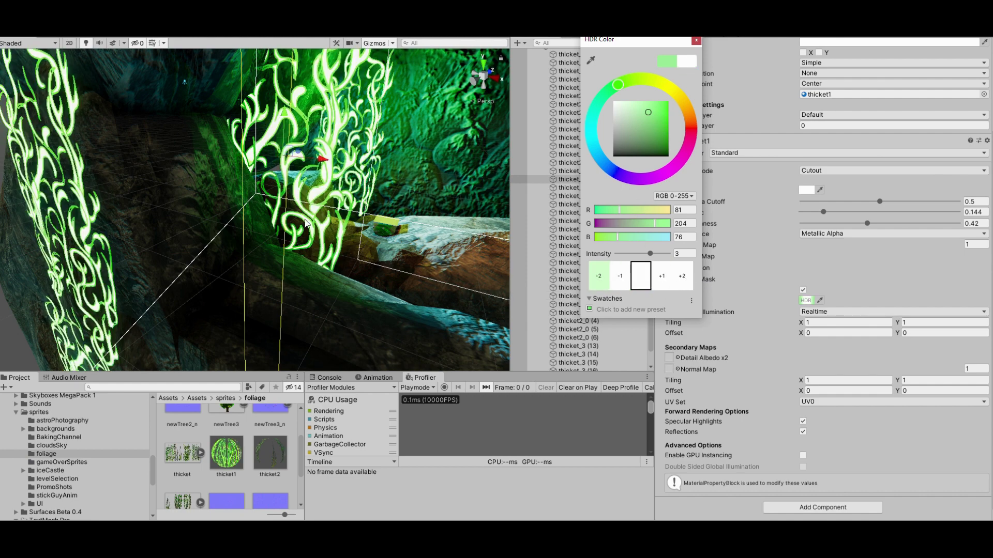
scroll(305, 220, "down", 3)
- Return the scene to the 2D view and inspect the brightened thickets in the cave
left_click(69, 43)
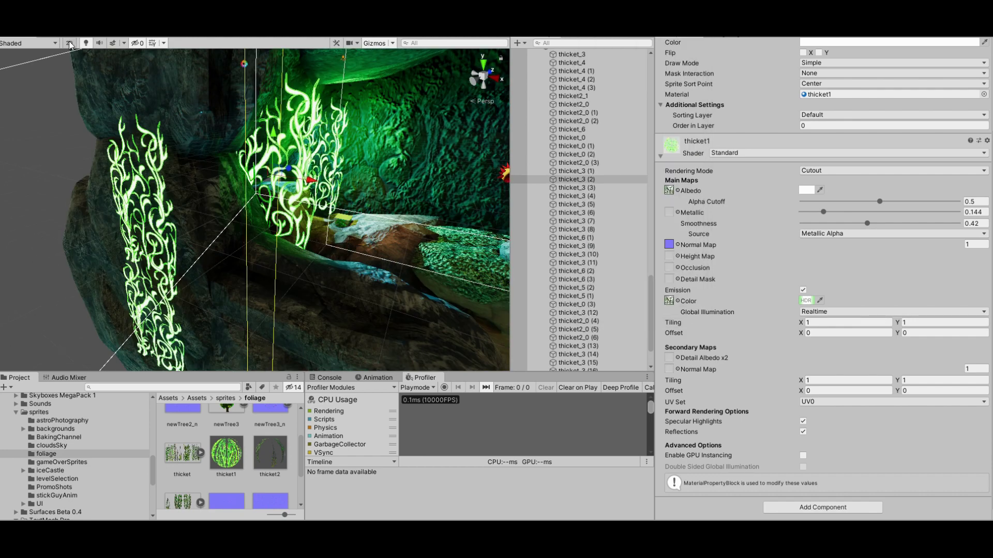
left_click(69, 43)
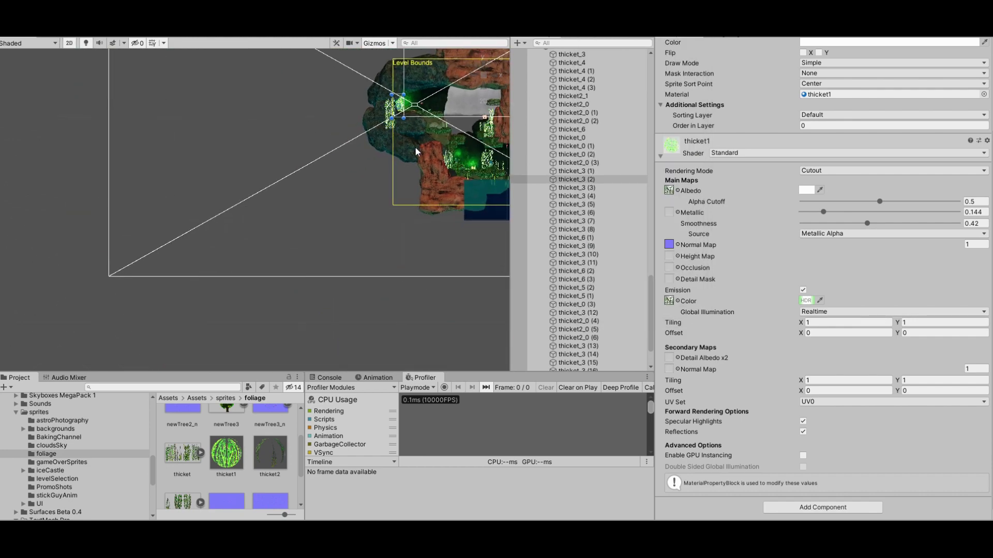
scroll(415, 146, "up", 10)
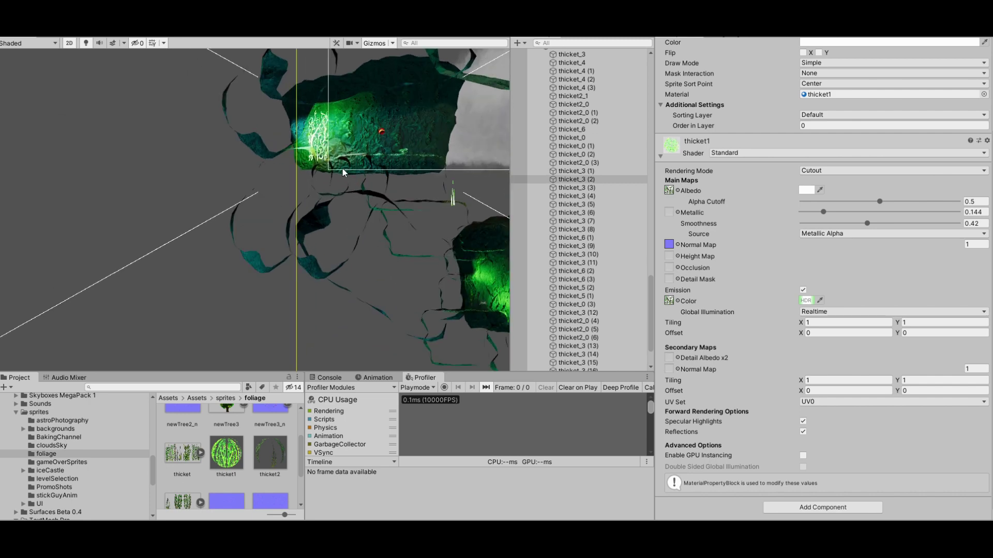
scroll(343, 166, "up", 4)
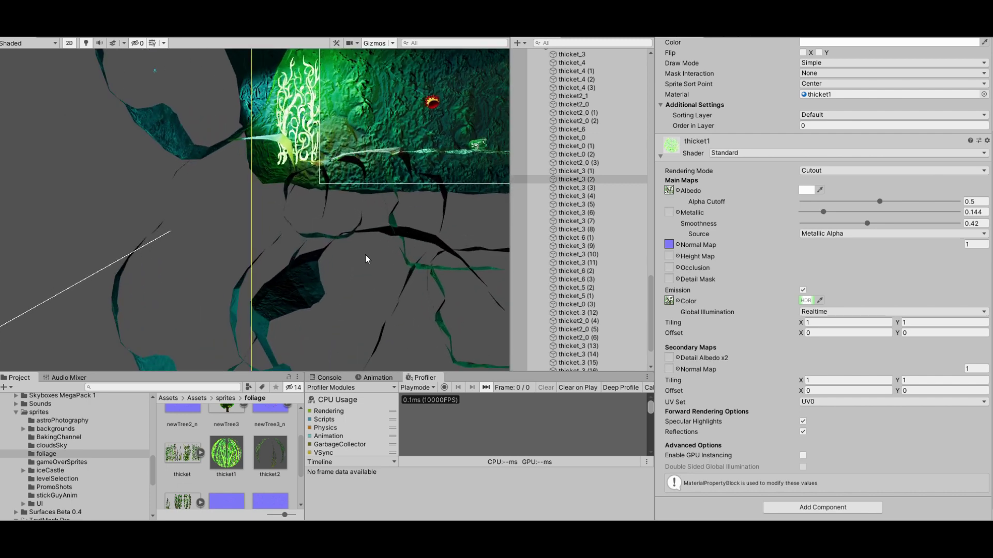
- Lower the HDR emission color intensity of the thicket1 material to -0.905 to dim the glowing thickets
scroll(363, 255, "up", 8)
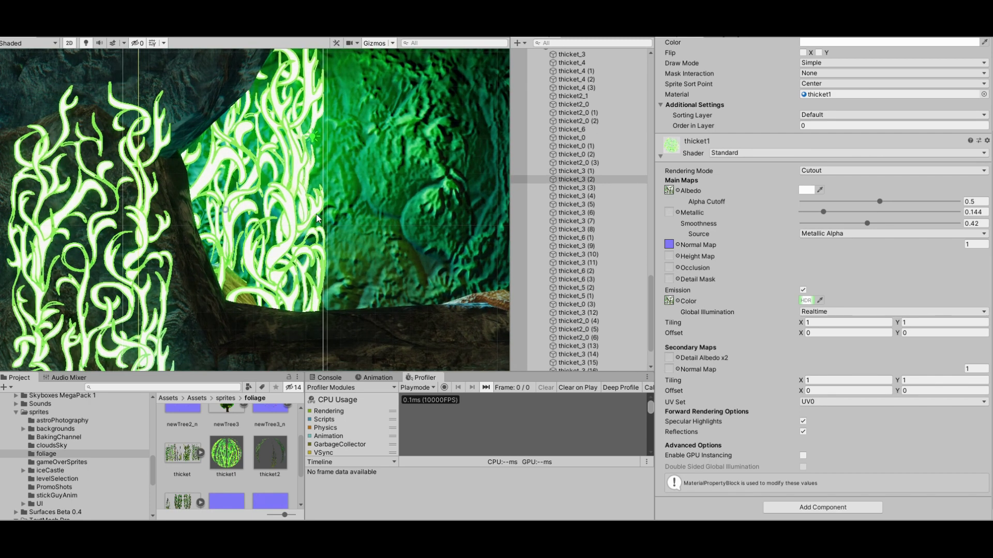
scroll(316, 217, "up", 6)
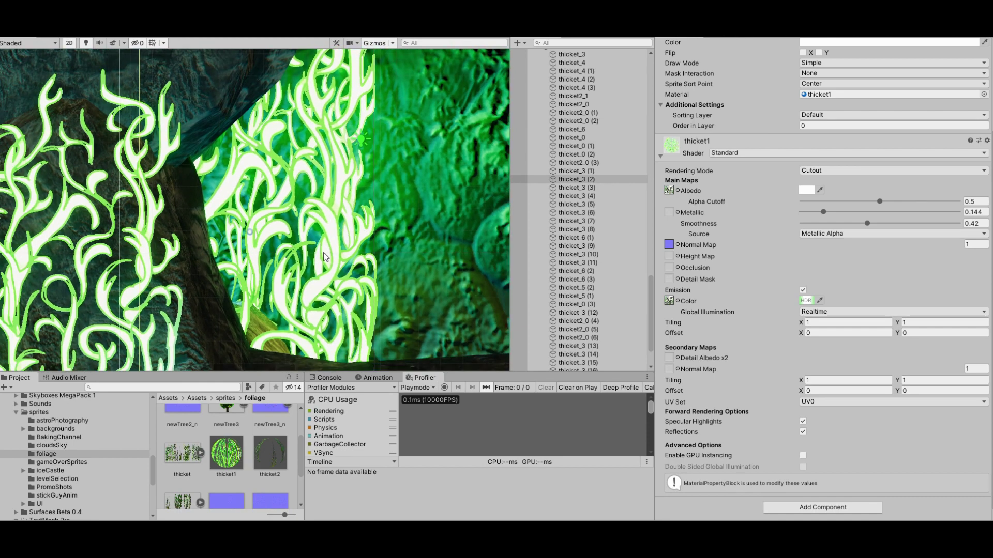
left_click(807, 300)
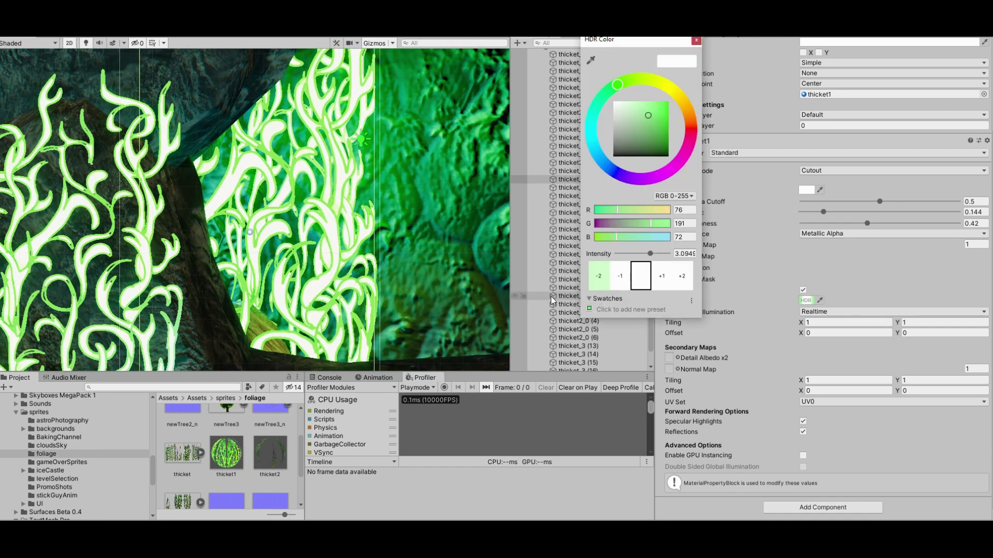
left_click(614, 279)
left_click(602, 276)
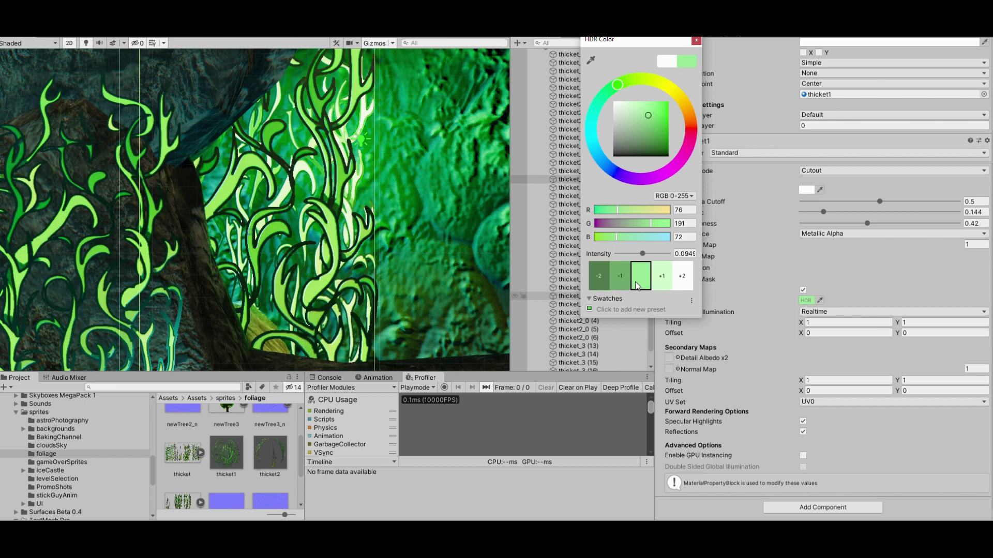
left_click(624, 275)
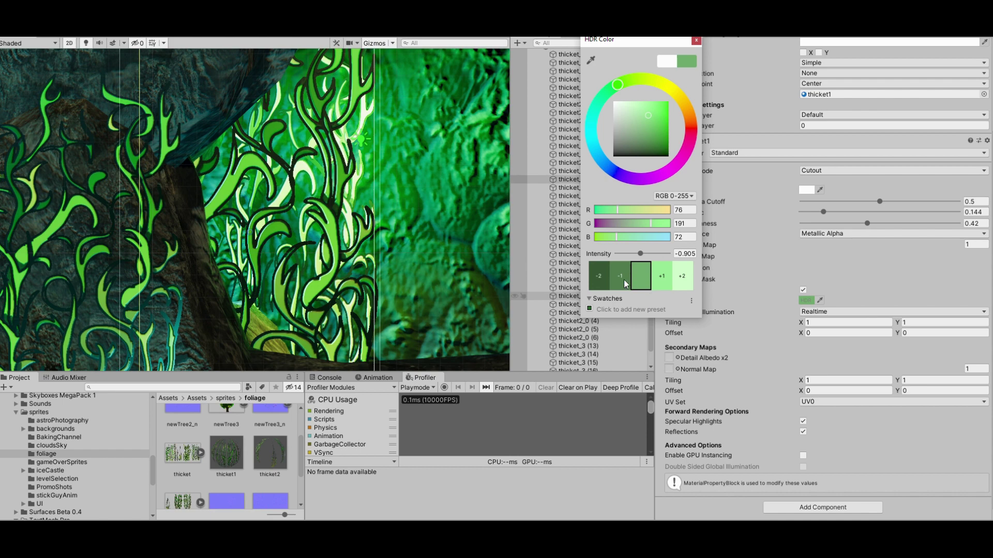
left_click(667, 275)
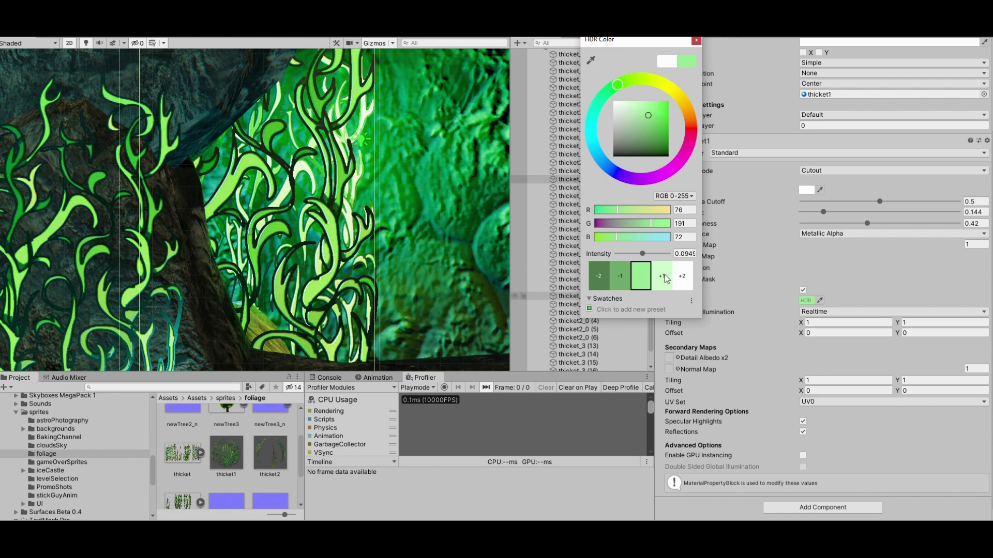
left_click(620, 274)
scroll(454, 248, "down", 2)
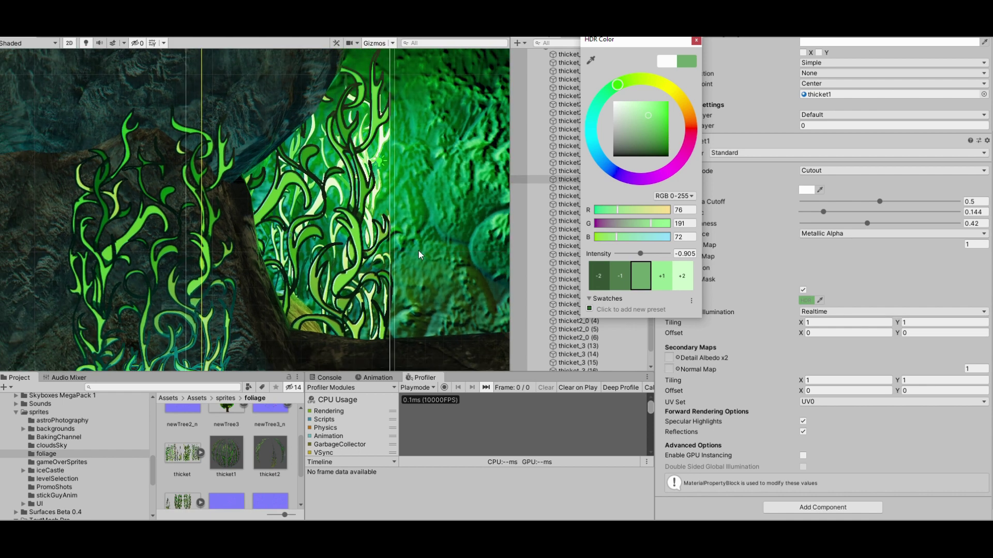
left_click(406, 269)
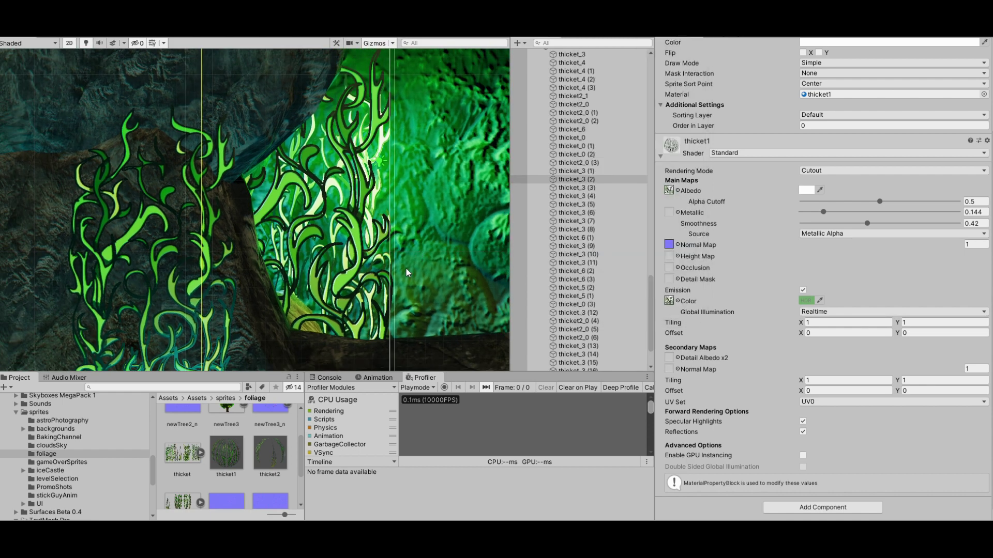
- Switch the emission of the thicket1 material on thicket_3 (2) off and back on
left_click(573, 180)
left_click(807, 300)
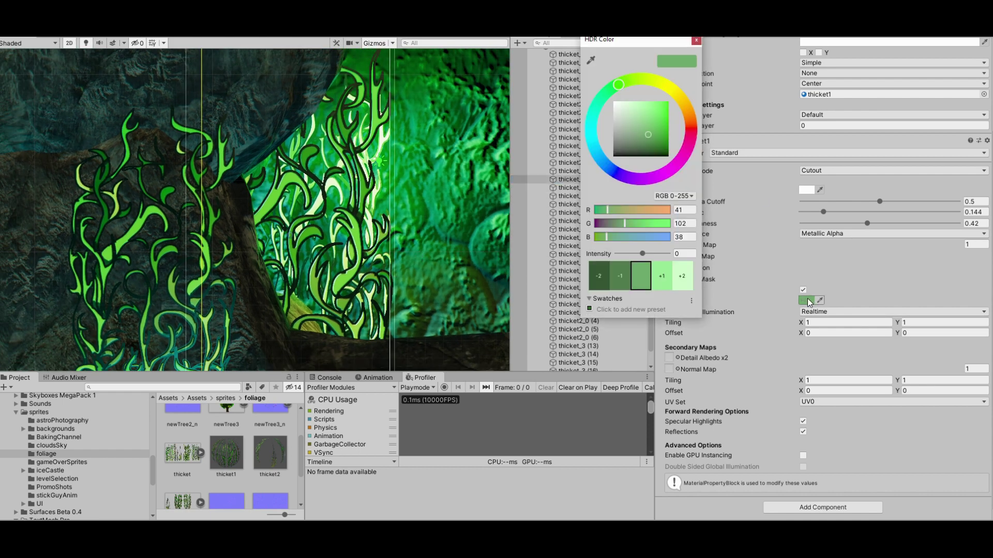
left_click(803, 290)
left_click(803, 290)
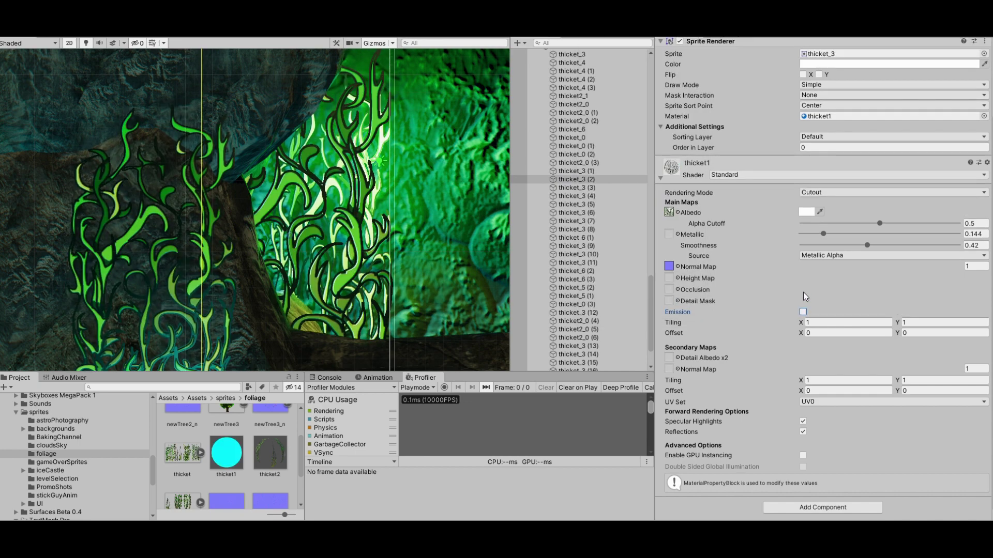
left_click(802, 313)
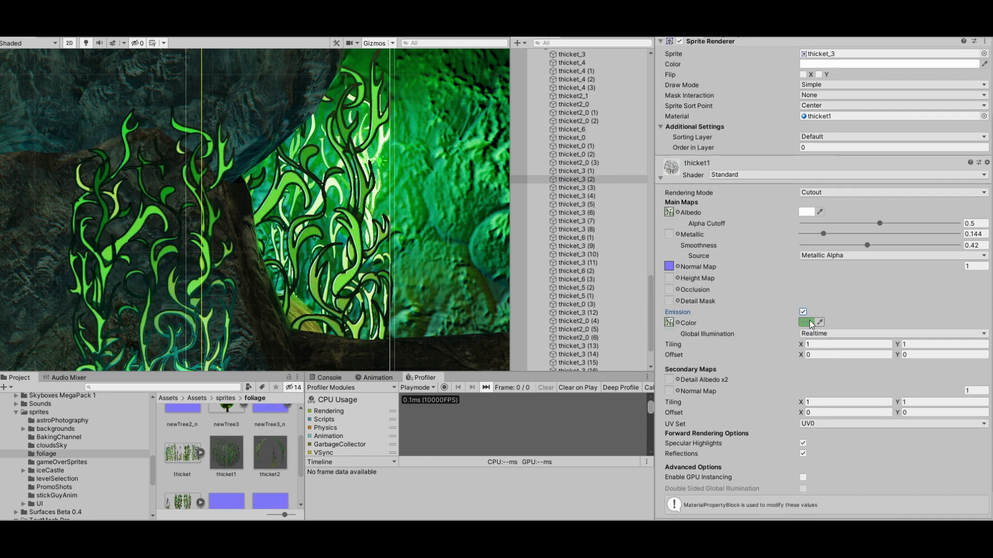
- Set the HDR emission color intensity of the thicket1 material to 1
left_click(805, 322)
left_click(660, 274)
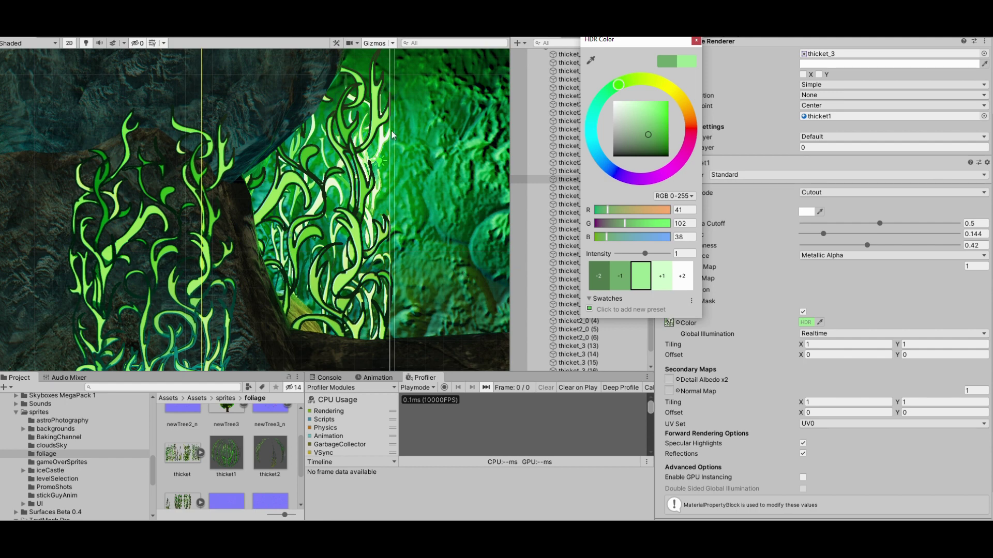
left_click(760, 177)
- Try the Opaque and Fade rendering modes on the thicket1 material and return it to Cutout
left_click(747, 176)
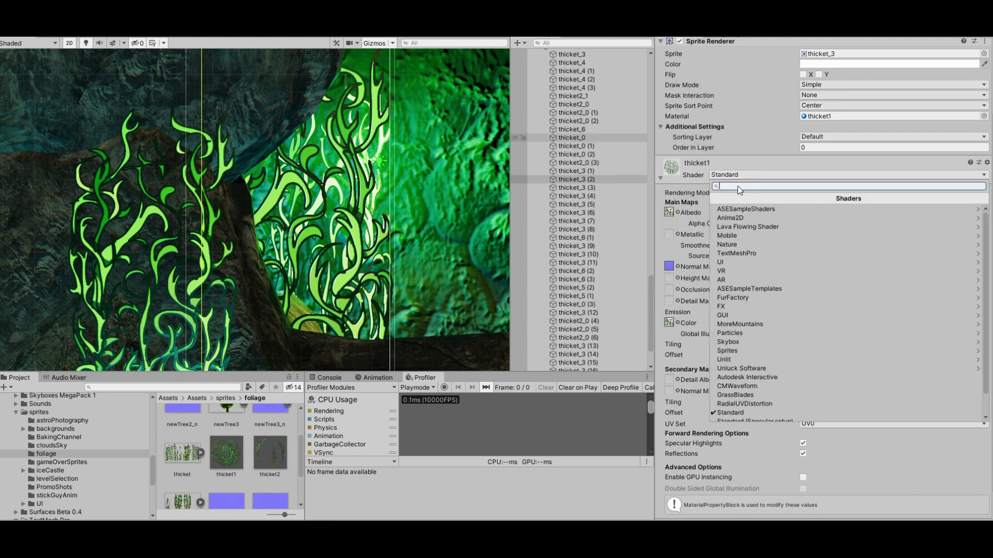
left_click(661, 182)
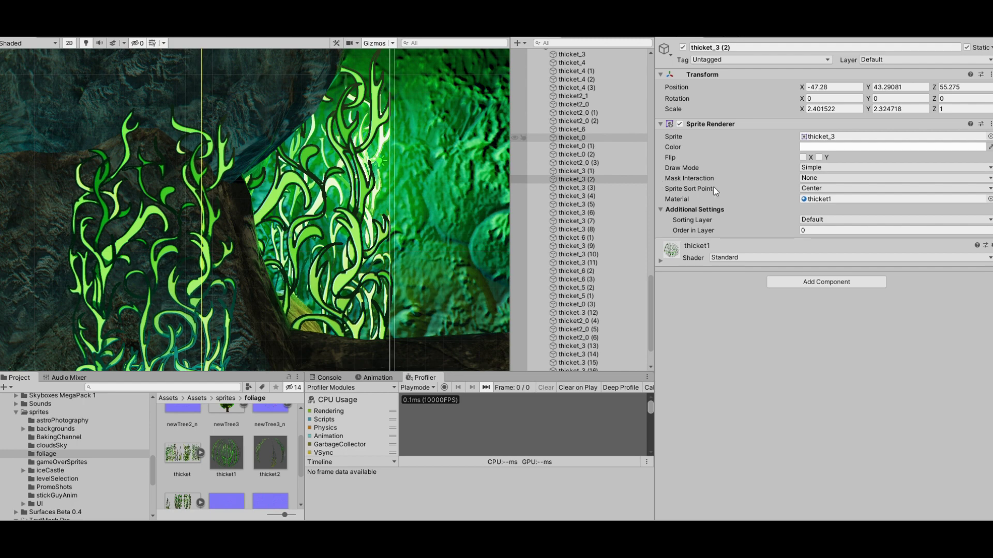
left_click(662, 261)
left_click(832, 275)
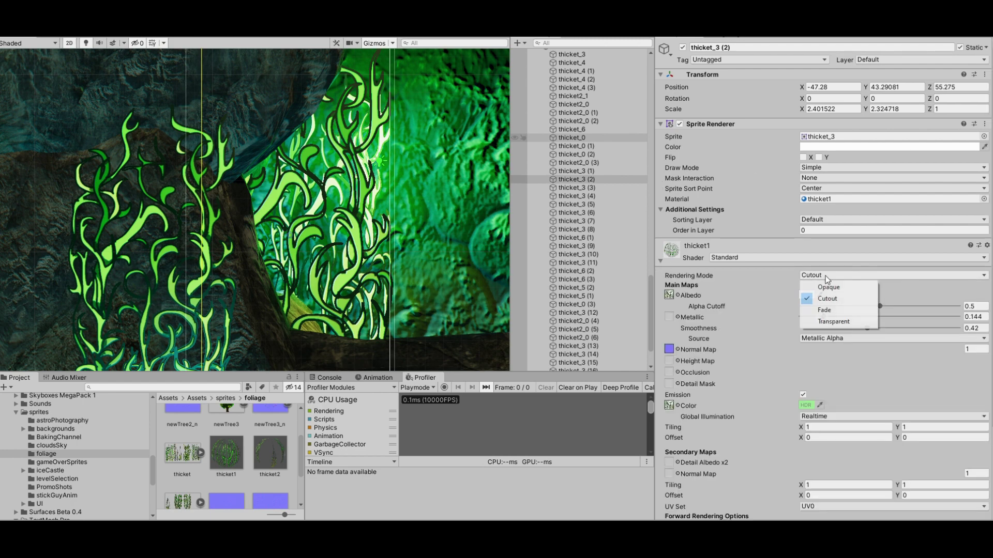
left_click(834, 284)
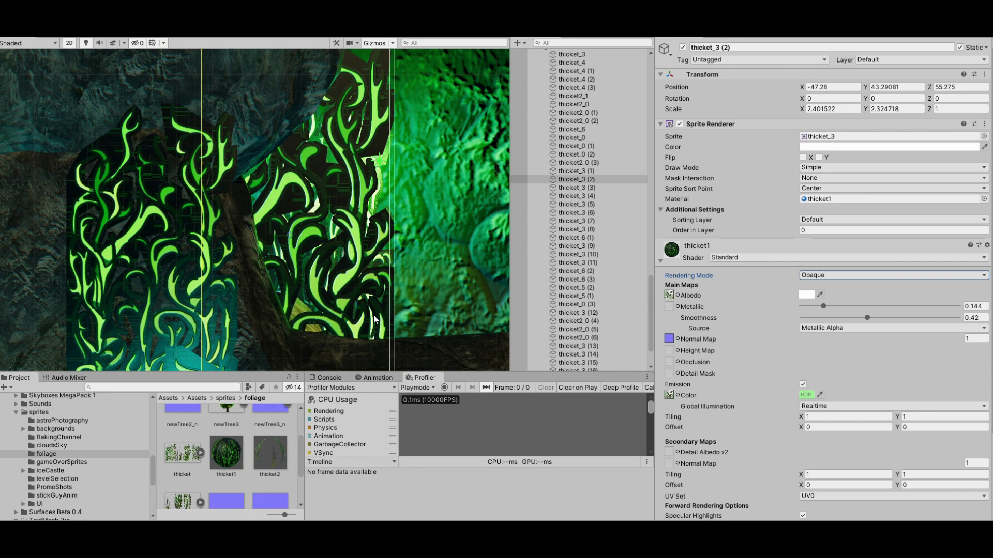
left_click(842, 275)
left_click(828, 313)
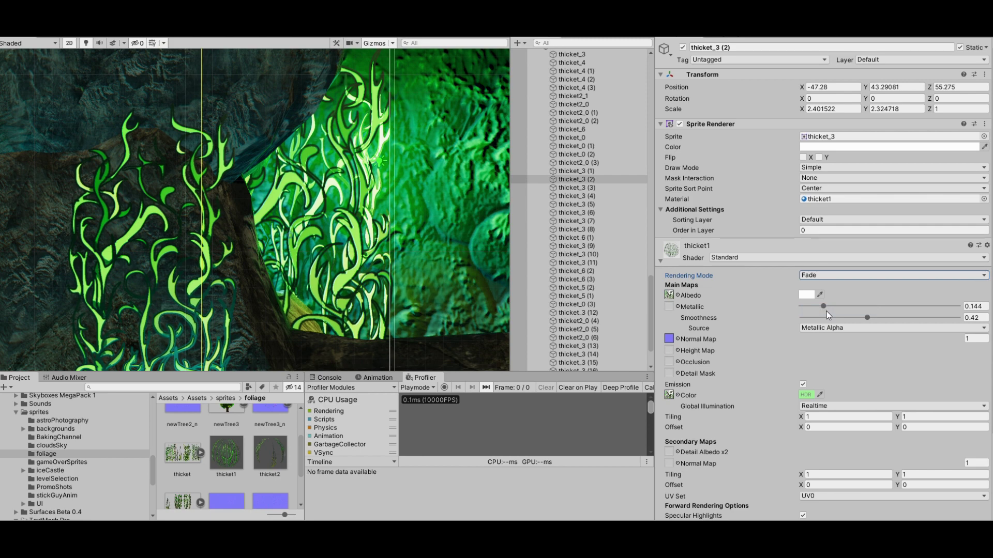
left_click(828, 276)
left_click(827, 299)
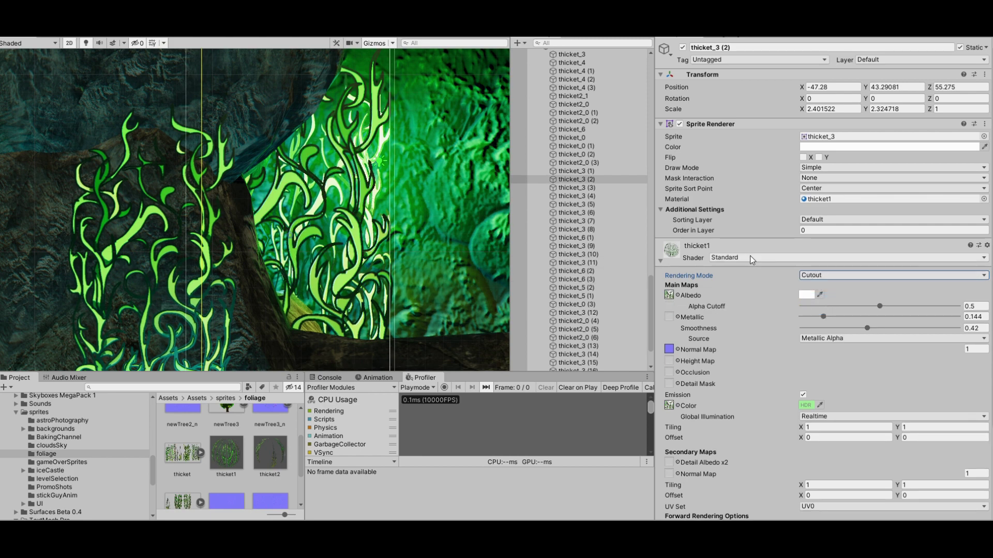
- Locate the thicket albedo texture and the thicket_n normal map of the thicket1 material in the project's foliage folder
left_click(668, 295)
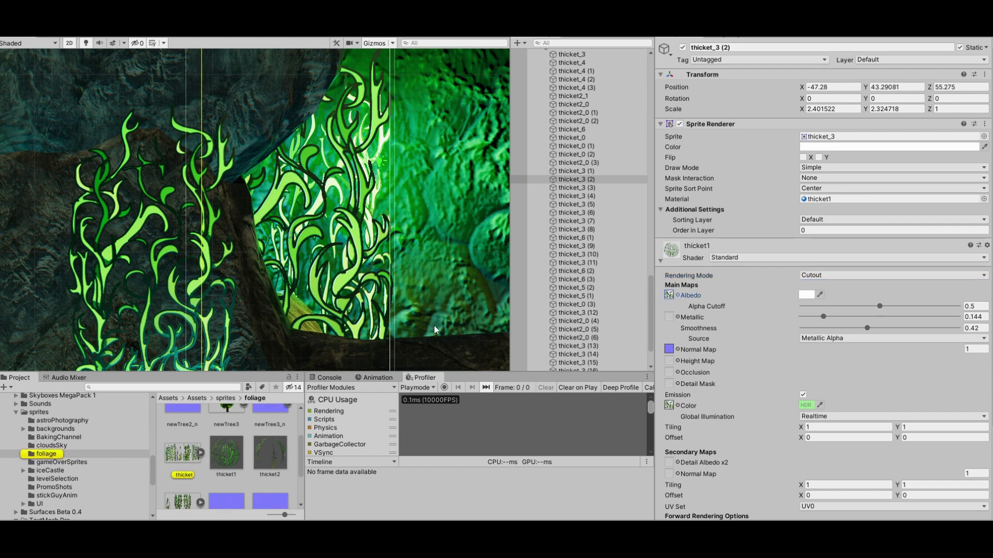
left_click(669, 350)
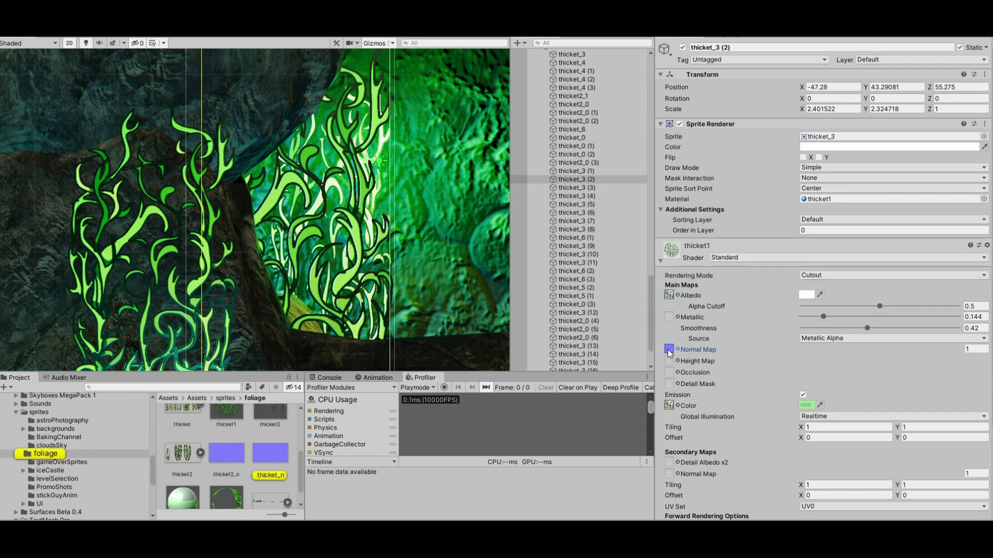
left_click(278, 460)
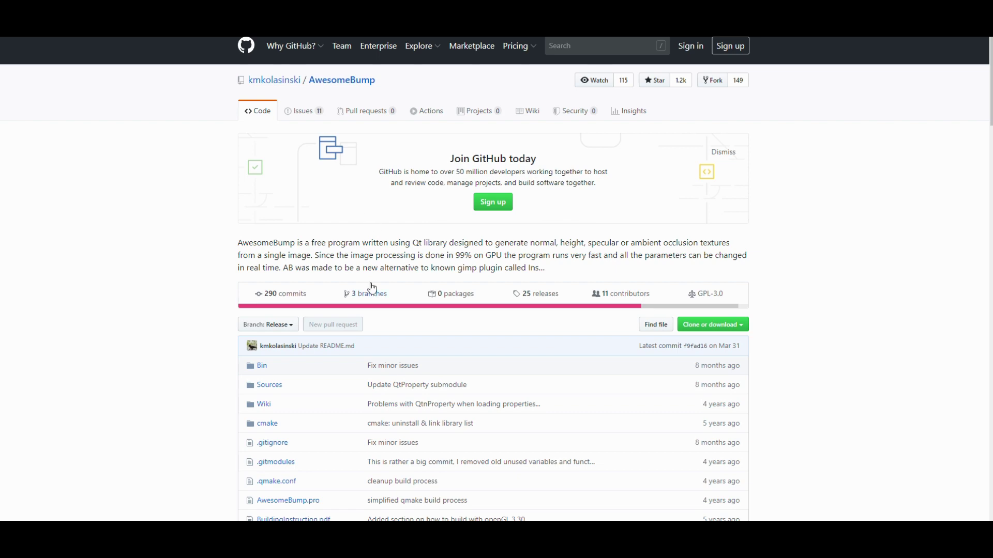
- Examine the AwesomeBump repository on GitHub in the browser, from its file list to the README introduction
scroll(371, 288, "down", 3)
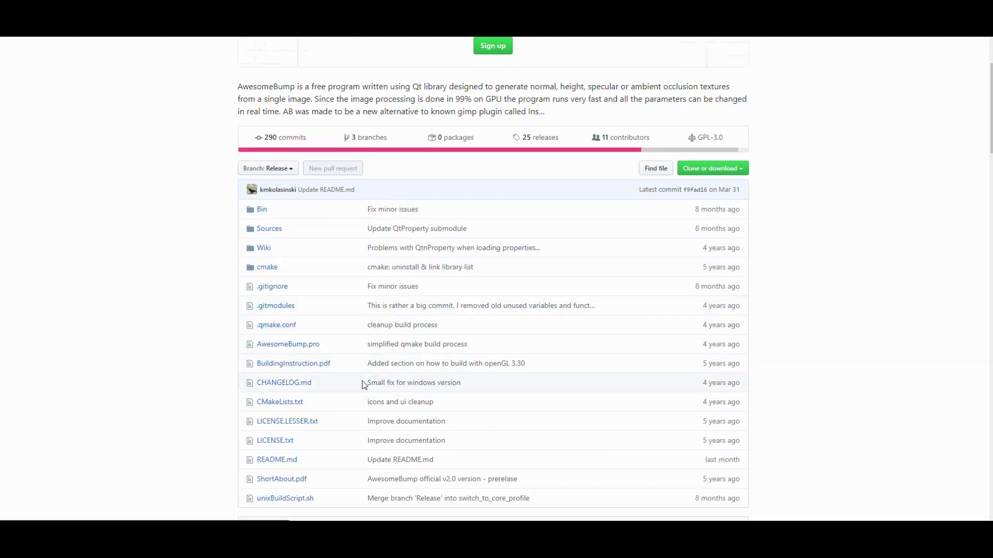
scroll(337, 443, "down", 2)
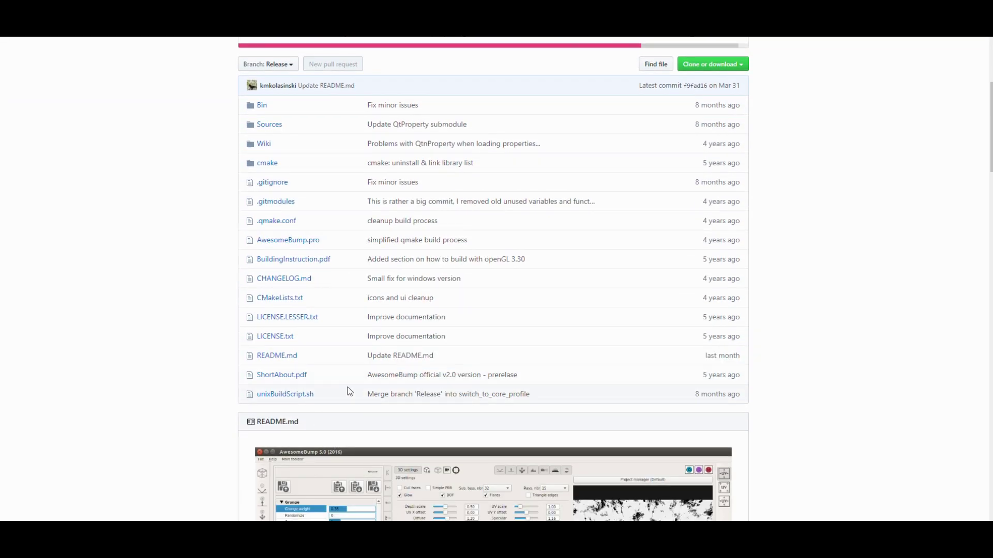
scroll(347, 392, "down", 4)
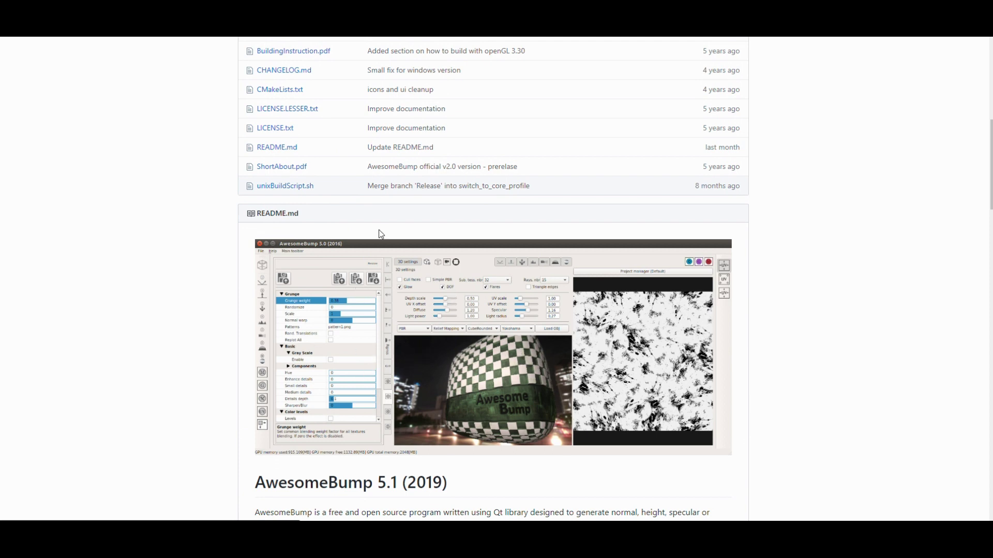
scroll(468, 386, "down", 6)
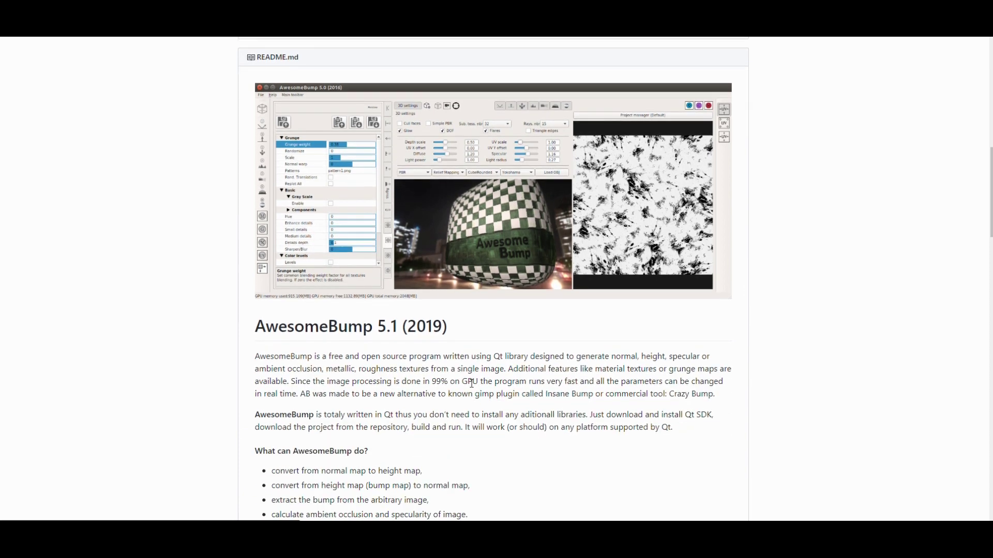
scroll(399, 271, "up", 15)
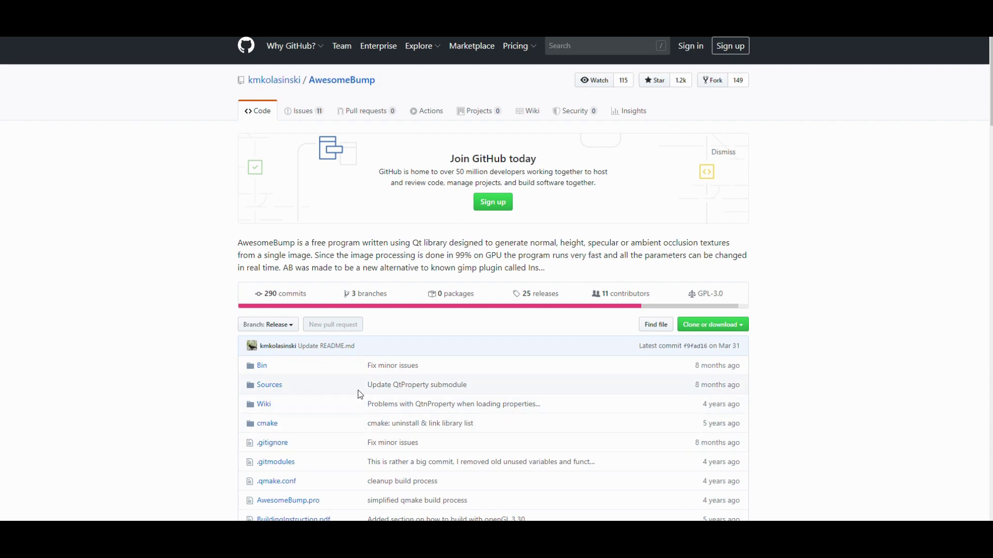
scroll(357, 395, "down", 3)
scroll(382, 390, "down", 9)
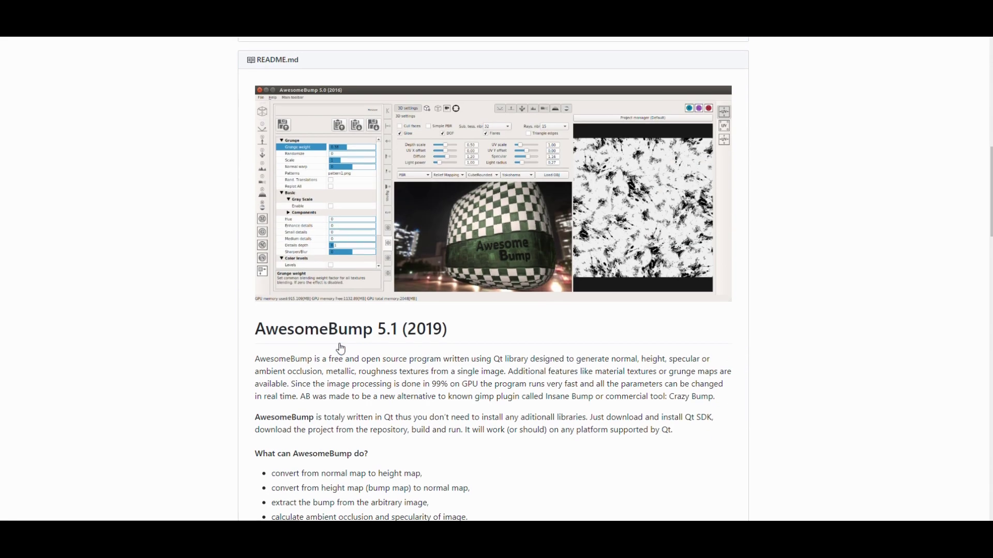
- Look through the AwesomeBump README's binary packages, build instructions and license, and return to its feature description
scroll(341, 349, "down", 13)
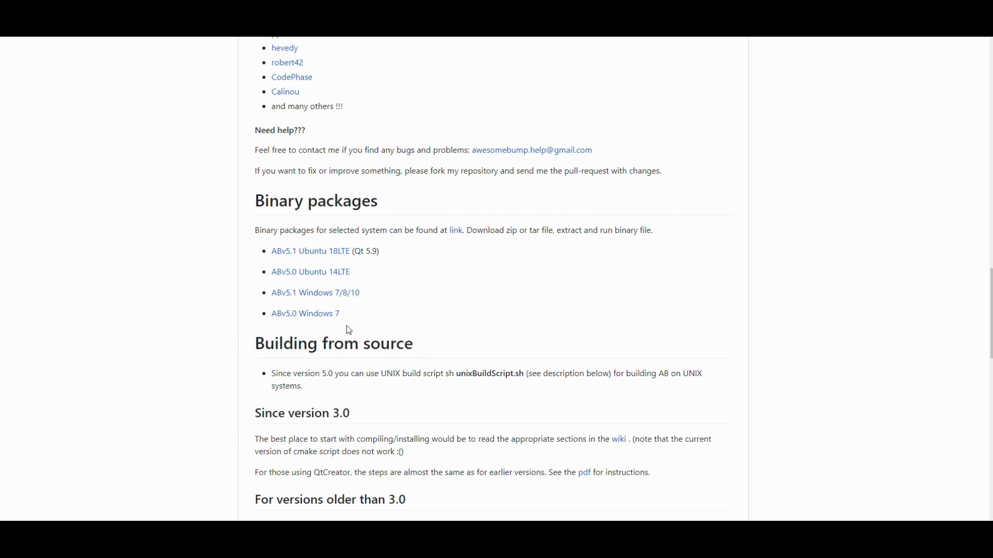
scroll(321, 287, "up", 4)
scroll(329, 286, "down", 10)
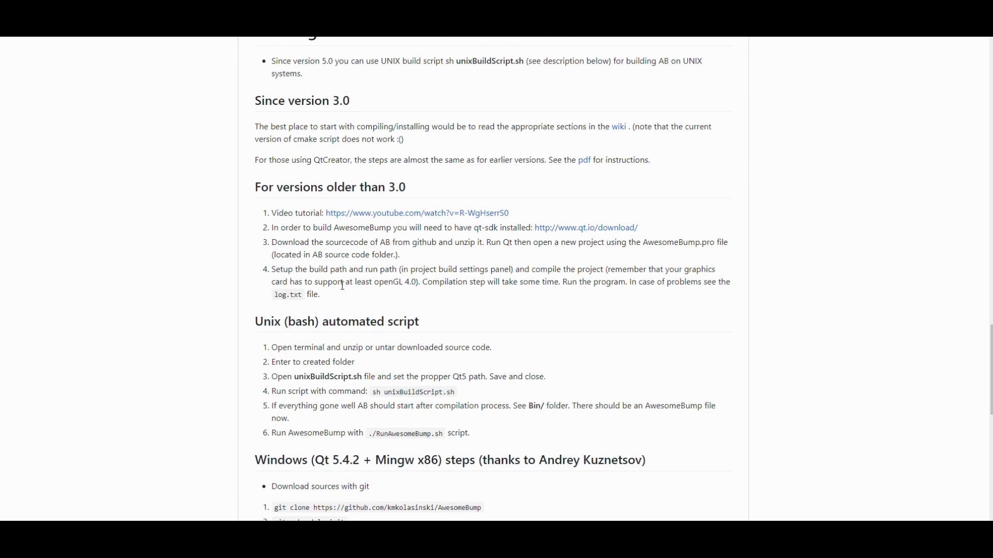
scroll(342, 285, "down", 5)
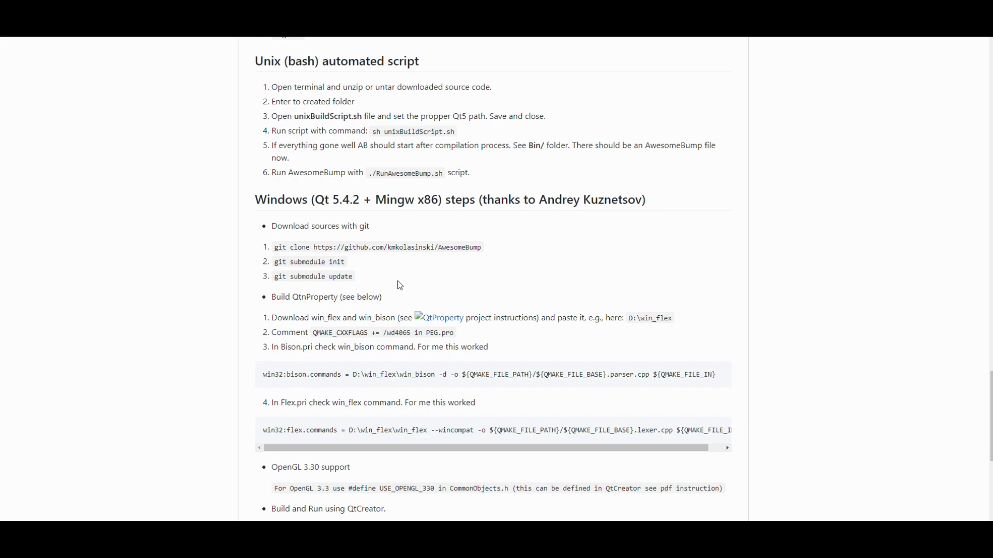
scroll(400, 285, "down", 7)
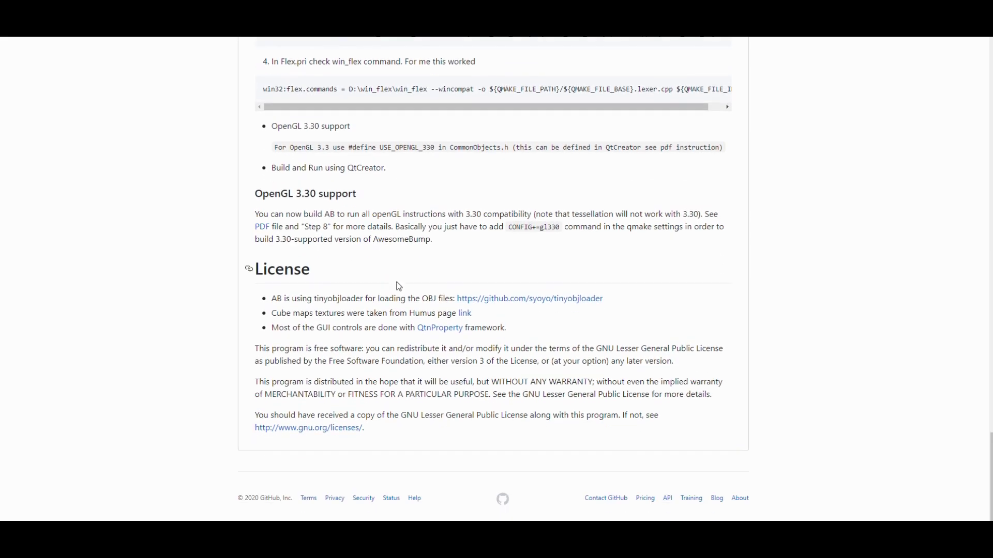
scroll(384, 290, "up", 15)
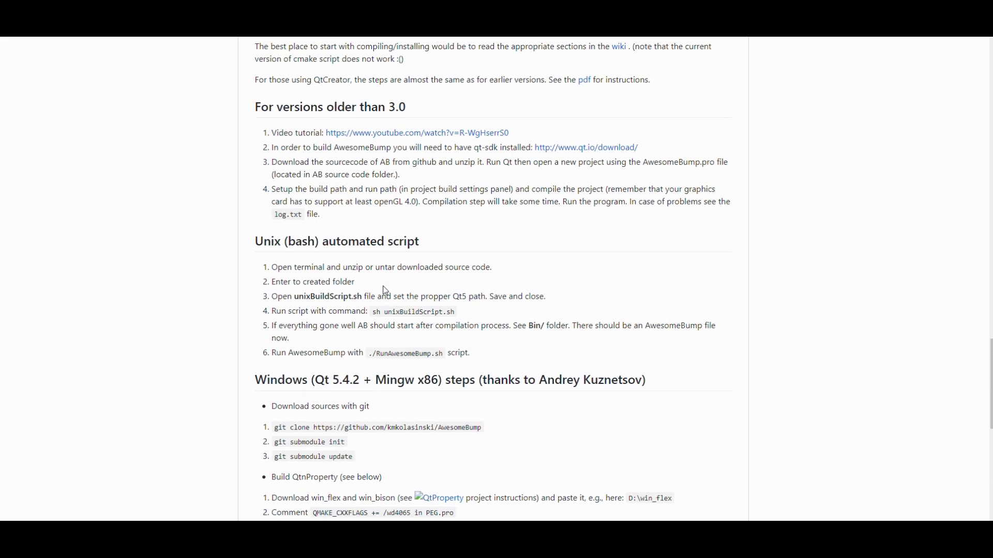
scroll(384, 290, "up", 3)
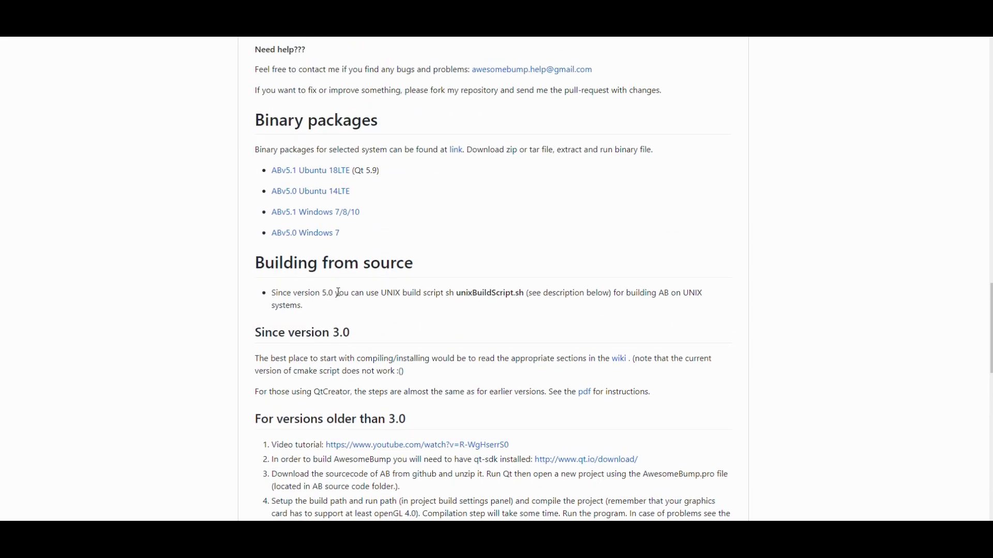
scroll(388, 289, "up", 6)
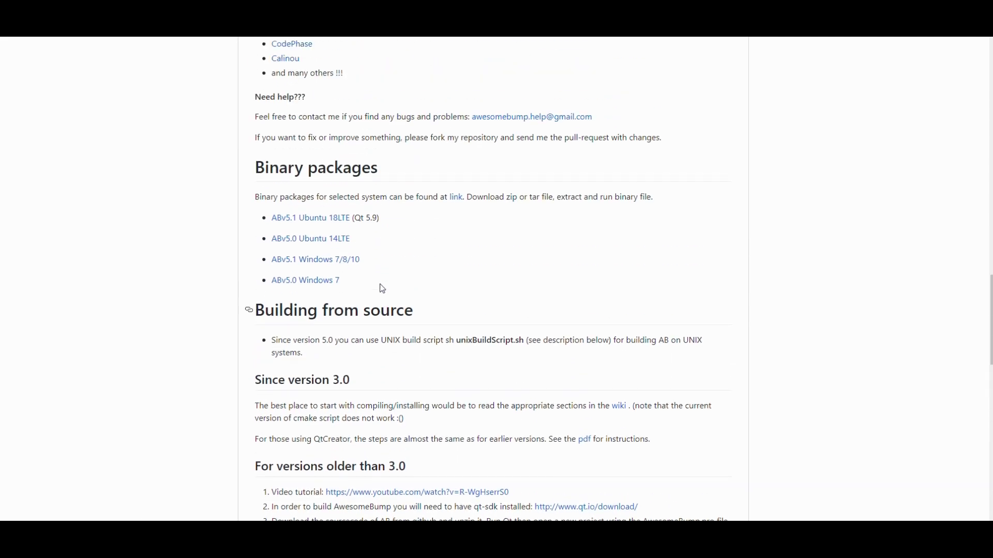
scroll(421, 344, "up", 14)
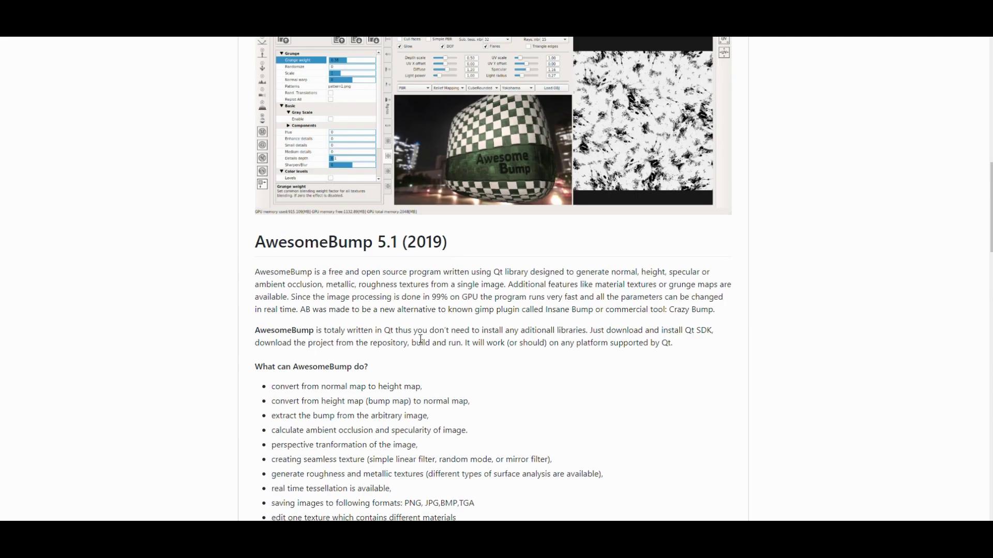
- Find the binary packages in the AwesomeBump README and open the ABv5.1 Windows 7/8/10 release page
scroll(454, 318, "down", 8)
scroll(453, 323, "down", 4)
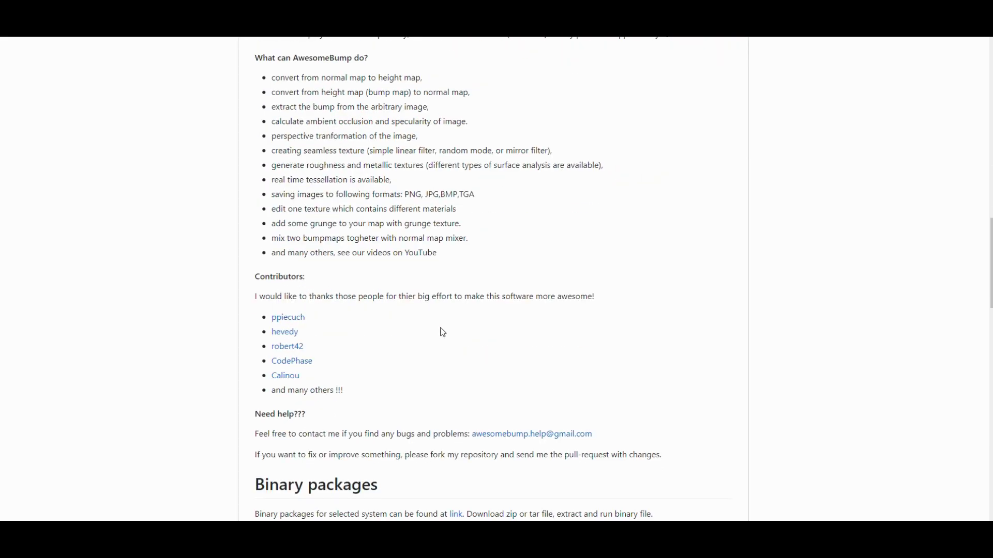
scroll(353, 362, "down", 5)
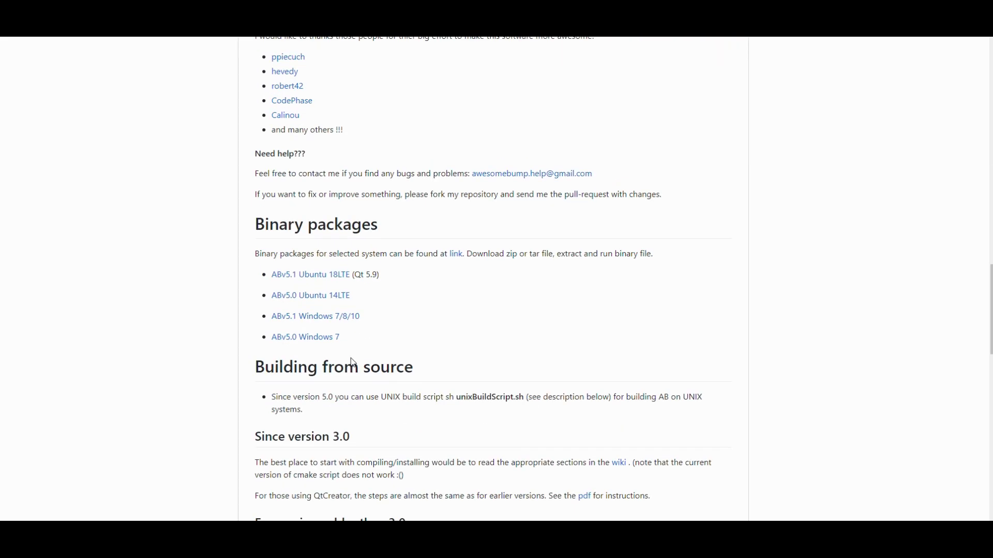
left_click(340, 324)
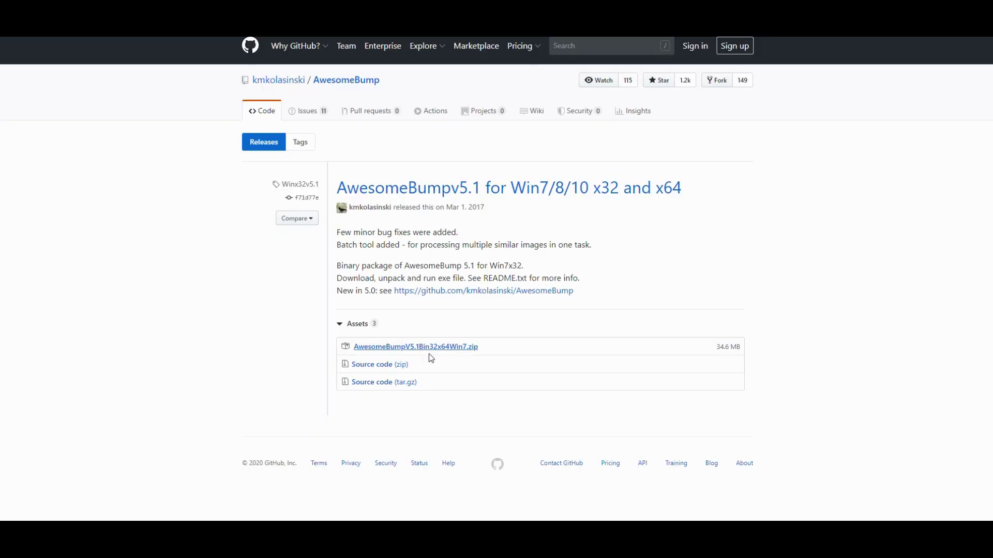
- Try to download the AwesomeBumpV5.1Bin32x64Win7.zip package from the release assets
left_click(394, 347)
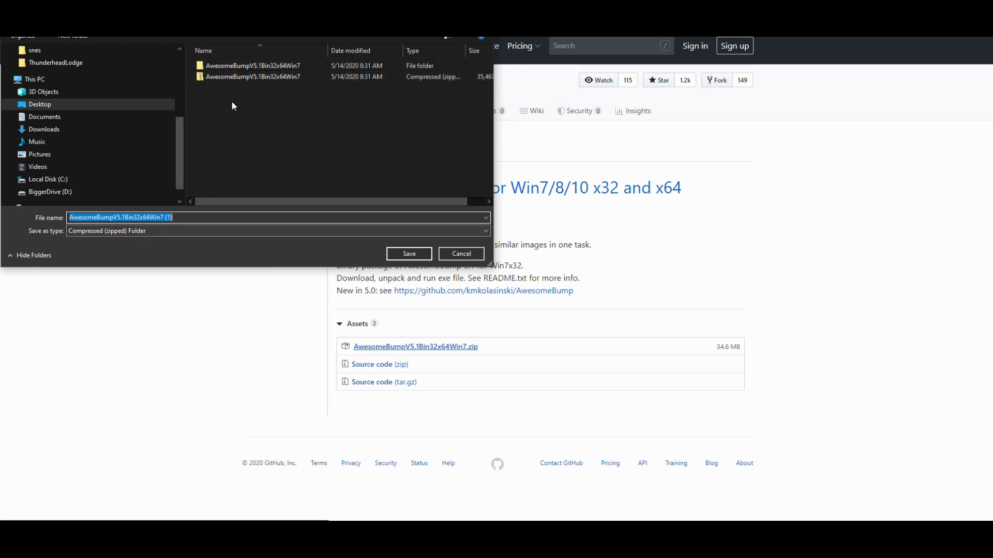
left_click(455, 253)
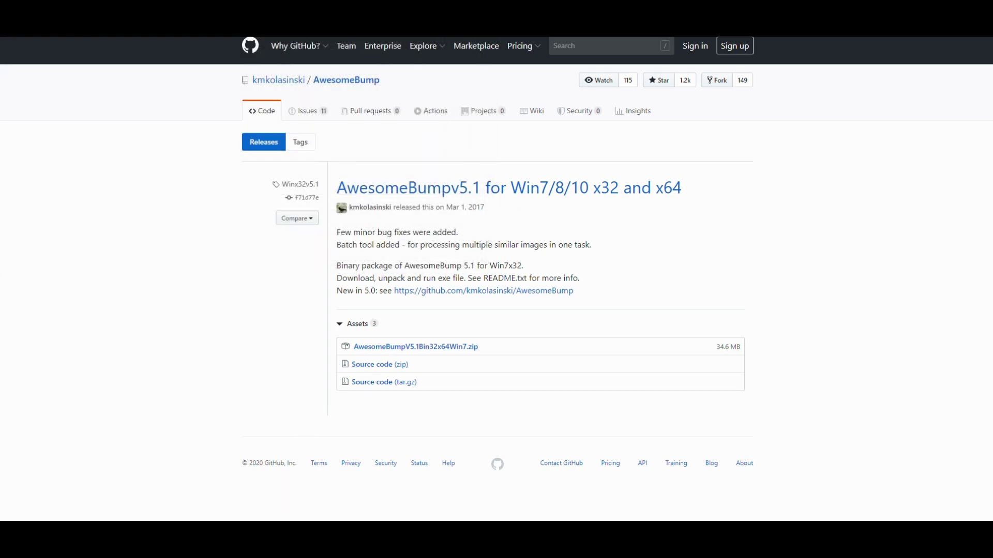
left_click(272, 546)
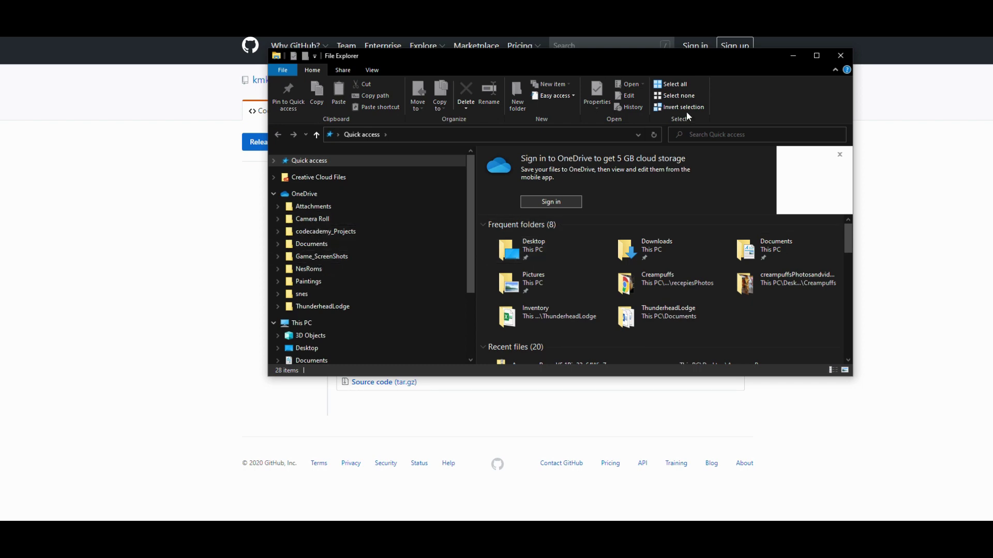
left_click(841, 55)
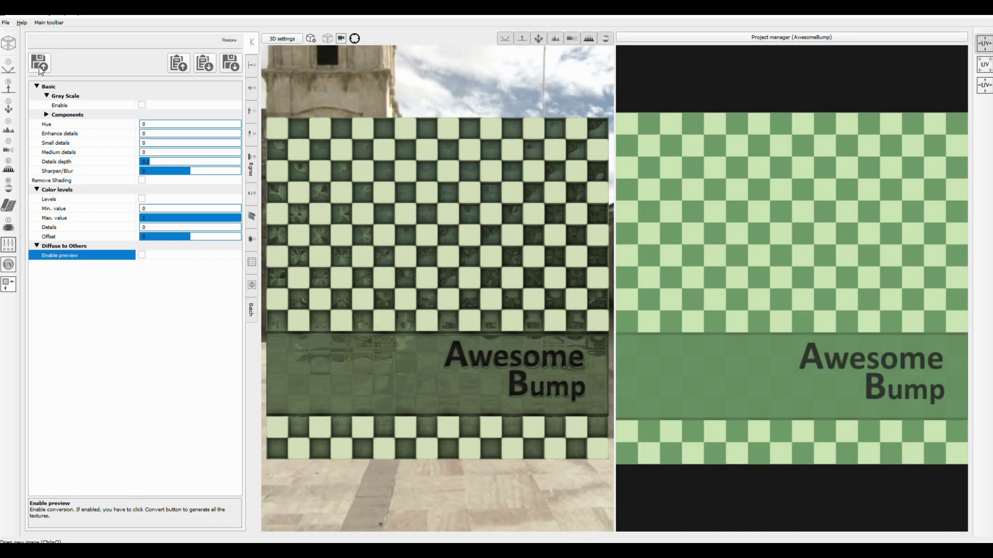
- Load TexturesCom_RocksArid0049_2_seamless_S from the rockTextures folder into AwesomeBump as the diffuse image
left_click(41, 64)
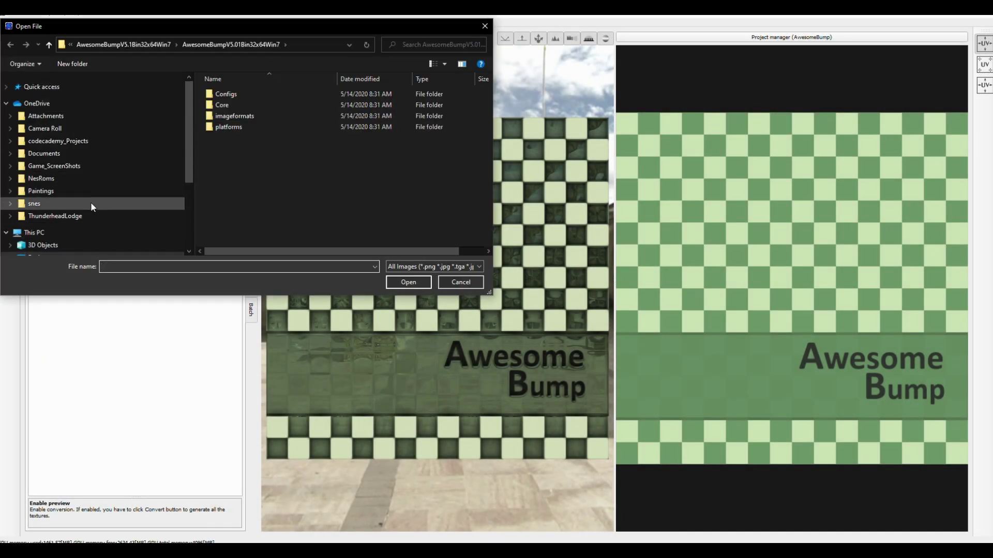
scroll(48, 219, "down", 2)
scroll(48, 220, "down", 2)
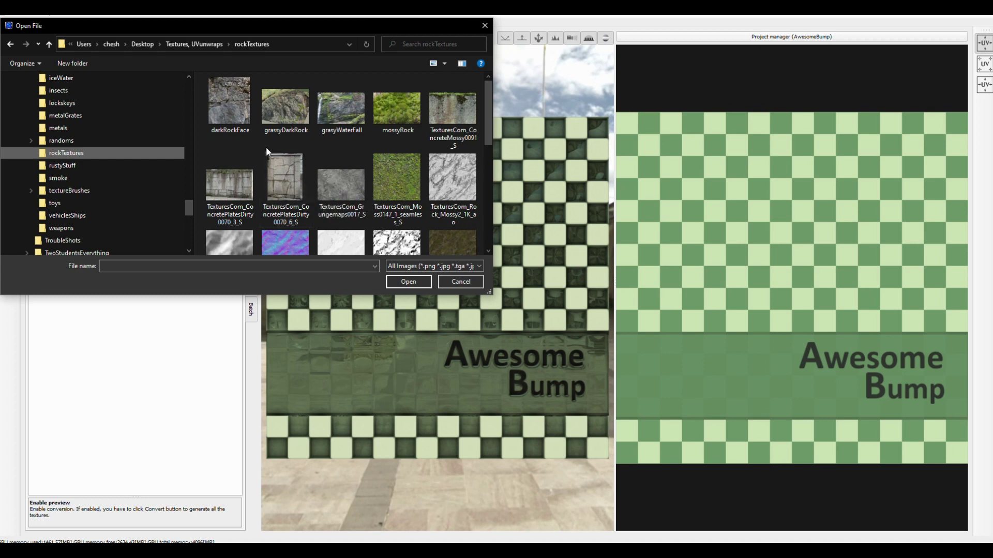
scroll(362, 171, "down", 4)
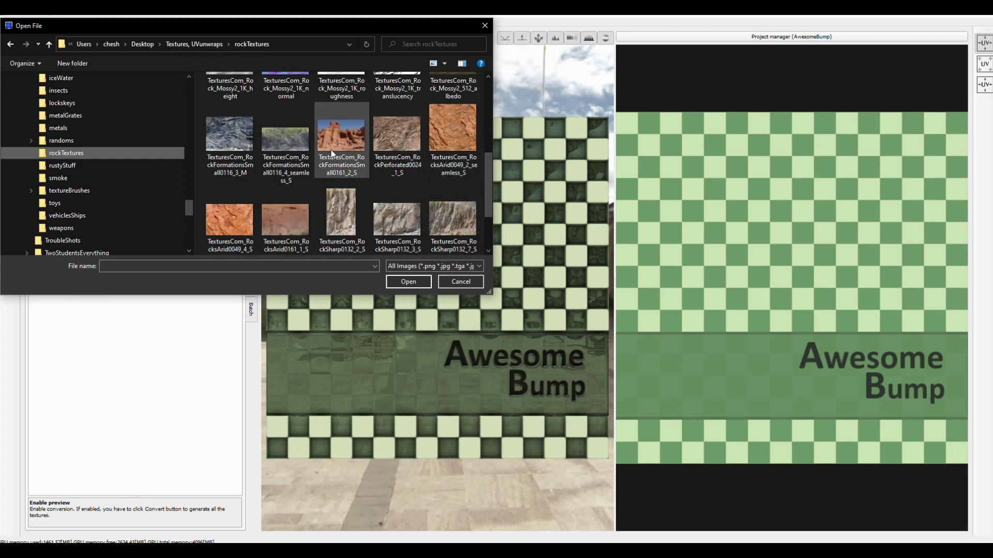
left_click(445, 128)
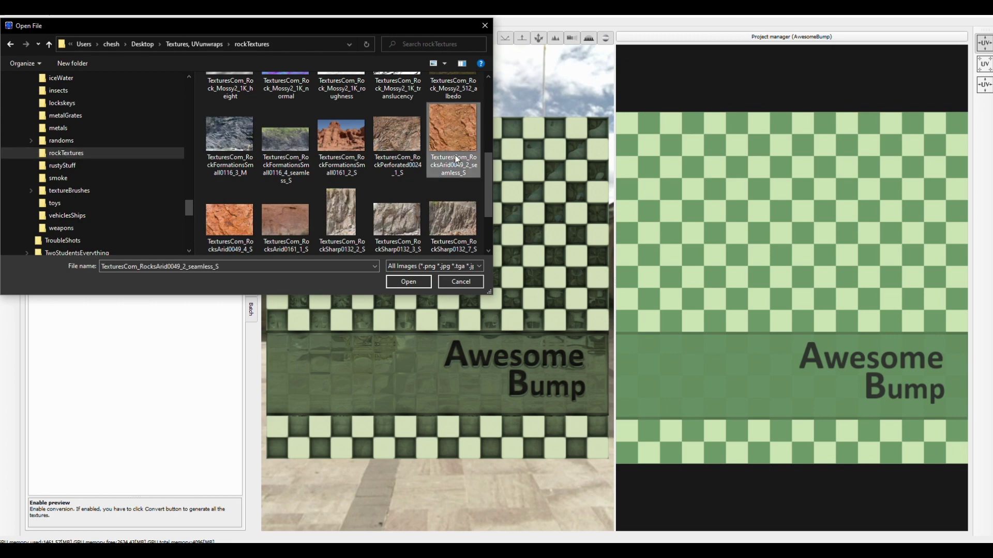
left_click(408, 282)
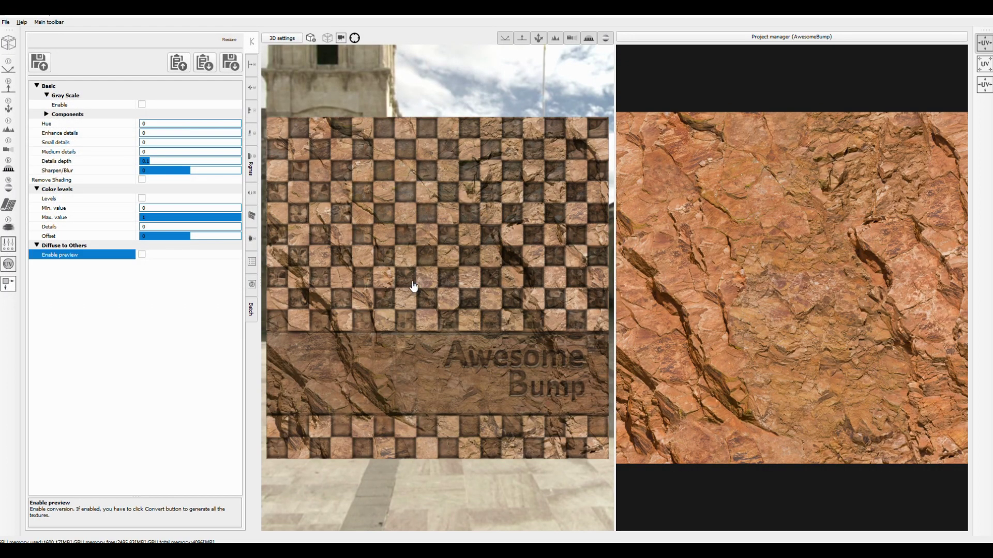
- Inspect the rock texture on the preview cube and enable the Diffuse to Others preview
left_click_drag(438, 258, 408, 328)
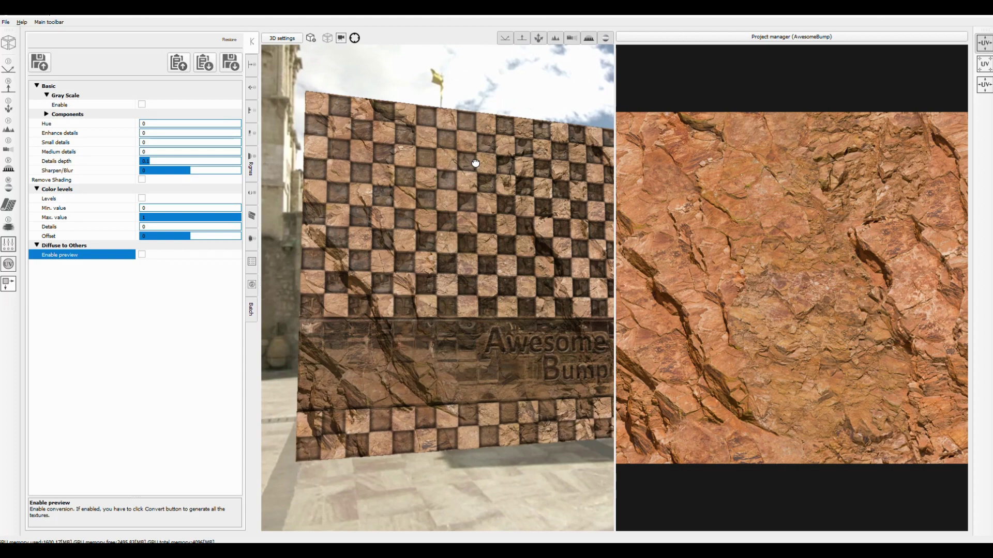
left_click_drag(475, 163, 441, 324)
left_click_drag(816, 316, 787, 236)
scroll(787, 237, "down", 3)
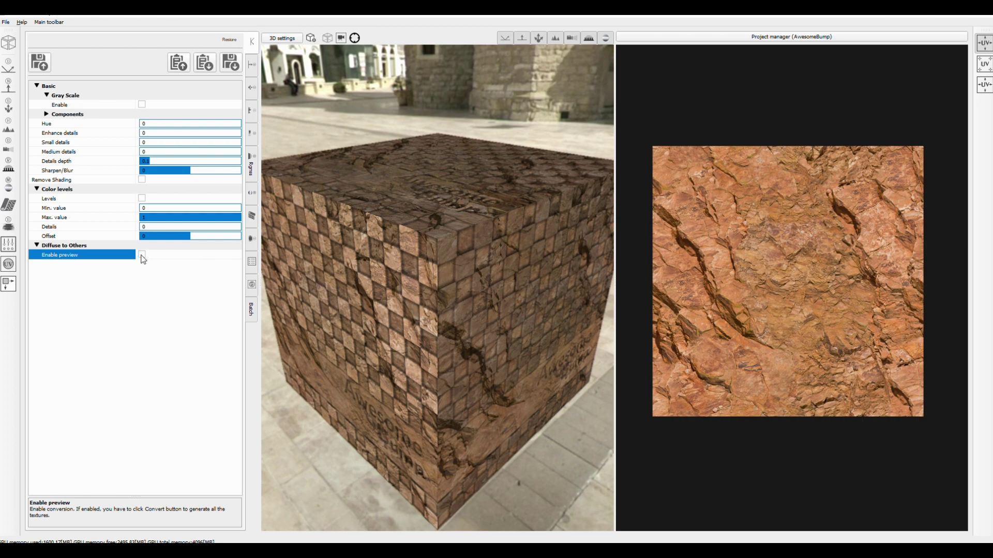
left_click(141, 255)
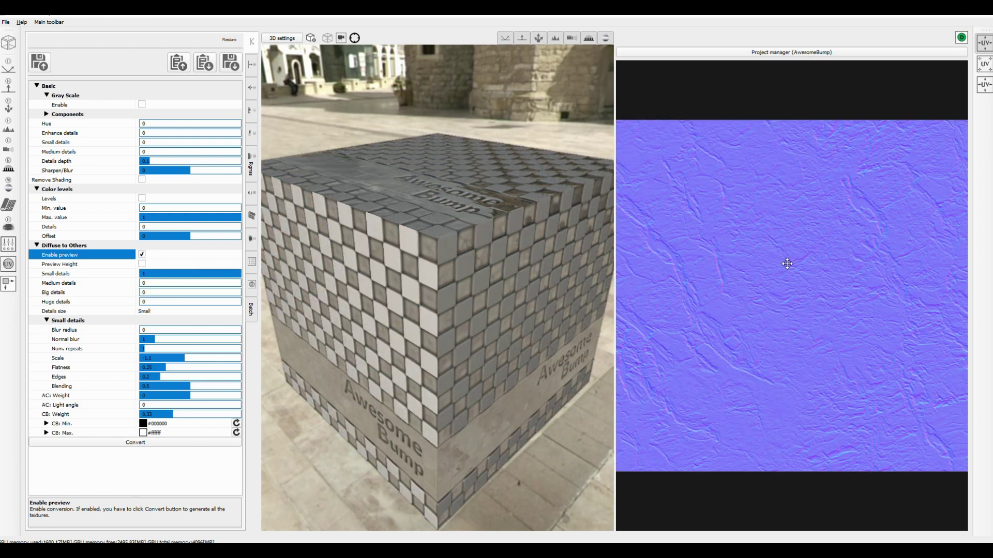
- Set Big details to 0.02, the small details' Scale to -9.4 and Blending to 0.04, and convert the diffuse image into all textures
scroll(824, 305, "up", 2)
scroll(820, 308, "down", 3)
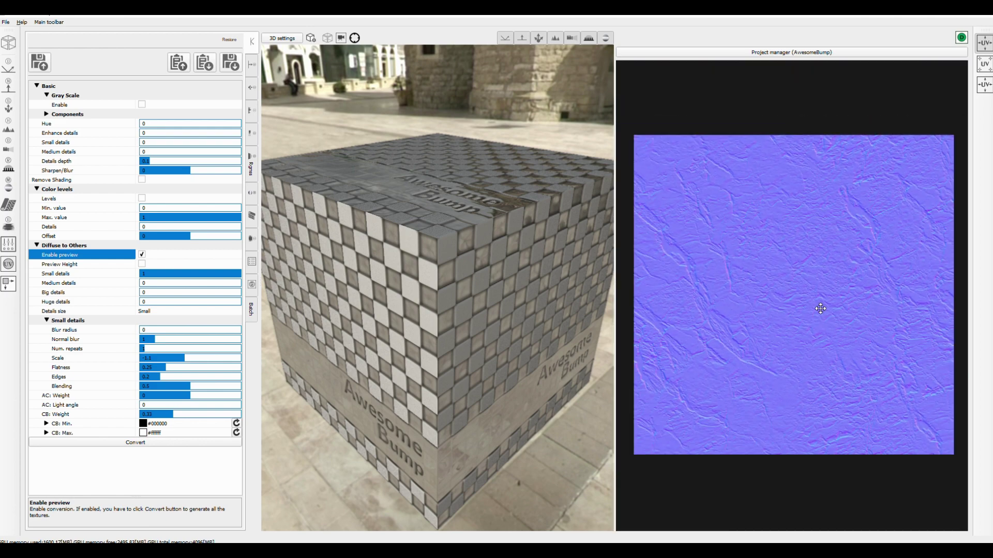
left_click_drag(736, 307, 824, 299)
scroll(802, 302, "down", 5)
scroll(778, 306, "up", 4)
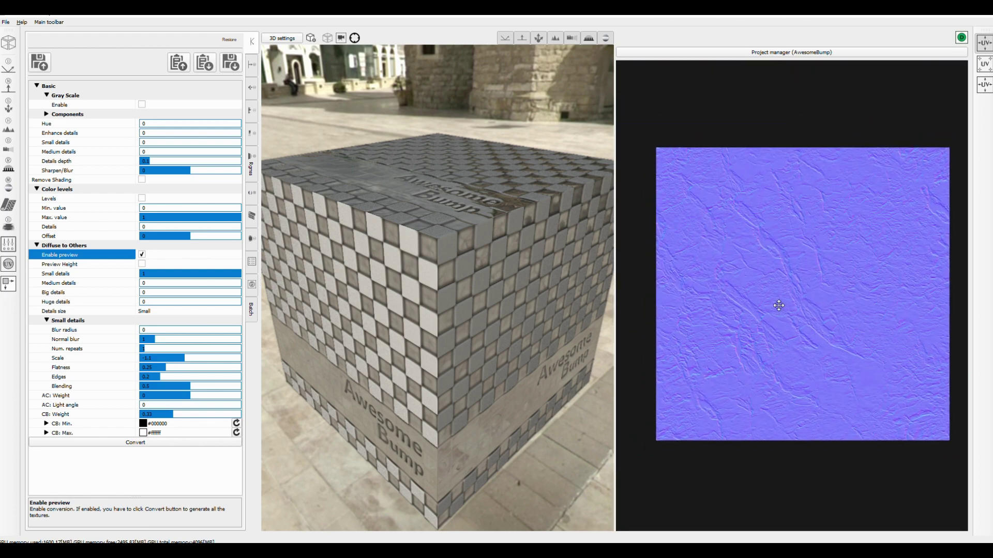
left_click_drag(721, 313, 961, 374)
mouse_move(757, 320)
left_mouse_down()
mouse_move(689, 317)
mouse_move(696, 305)
mouse_move(759, 306)
left_mouse_up()
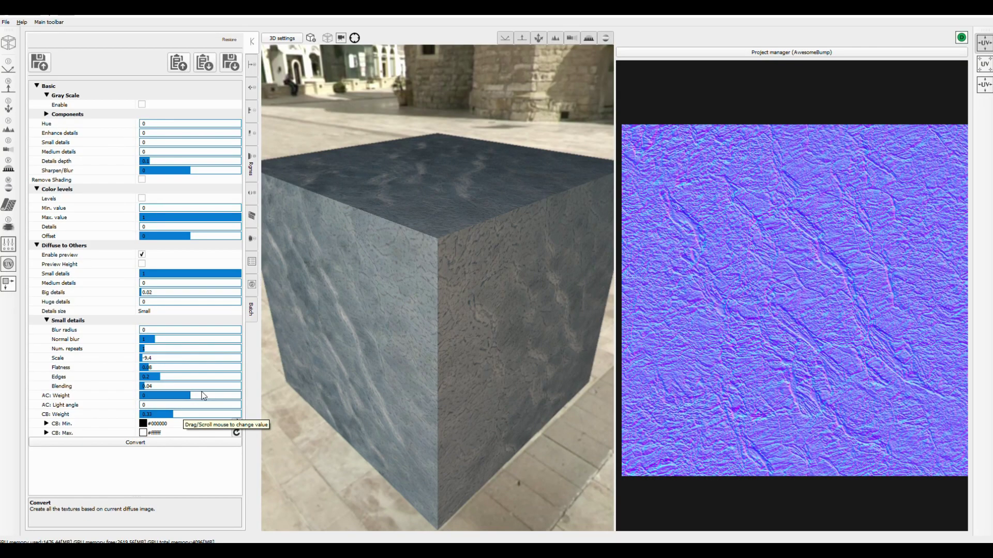
left_click(132, 442)
- Examine the converted rock relief on the 3D preview cube from several angles and distances
left_click_drag(417, 337, 412, 365)
scroll(482, 378, "up", 3)
scroll(499, 328, "up", 5)
left_click_drag(498, 328, 445, 367)
scroll(416, 290, "down", 5)
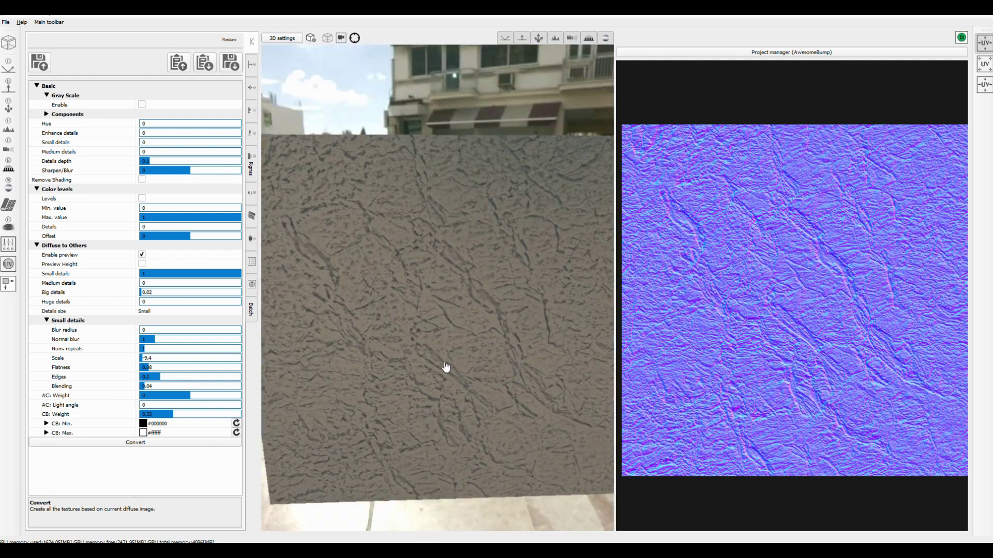
scroll(455, 344, "up", 5)
scroll(449, 303, "down", 5)
left_click_drag(487, 266, 453, 310)
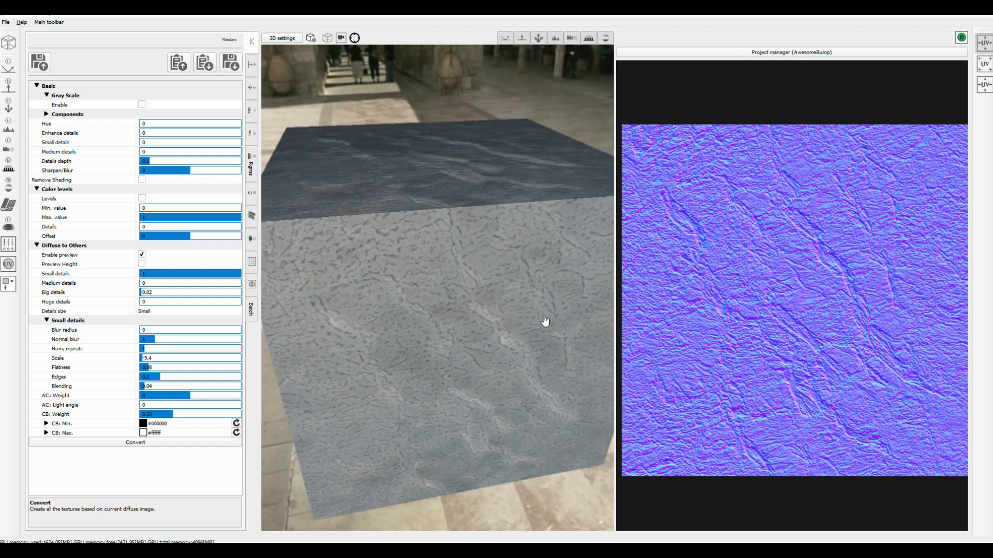
left_click_drag(420, 251, 460, 372)
scroll(450, 334, "up", 5)
scroll(452, 328, "down", 5)
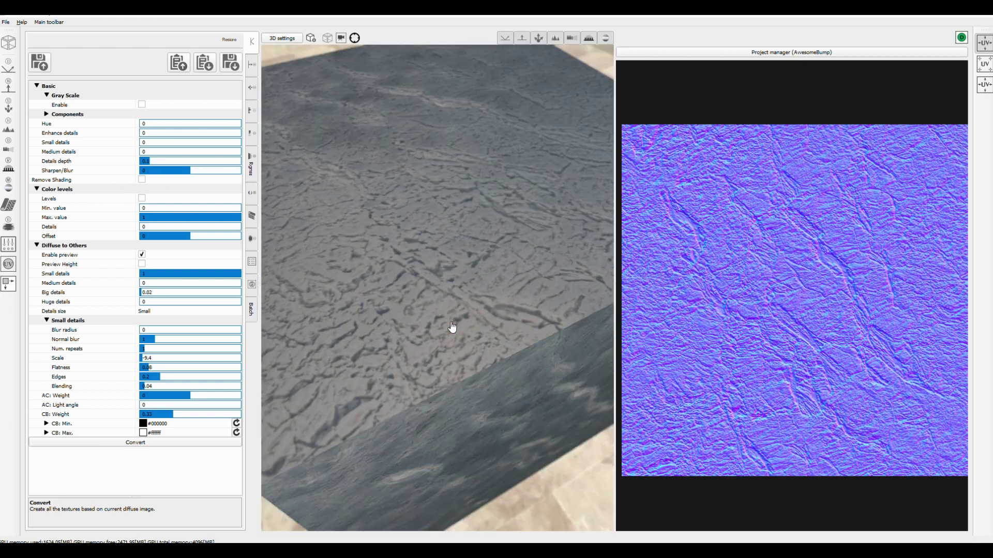
left_click_drag(452, 328, 402, 261)
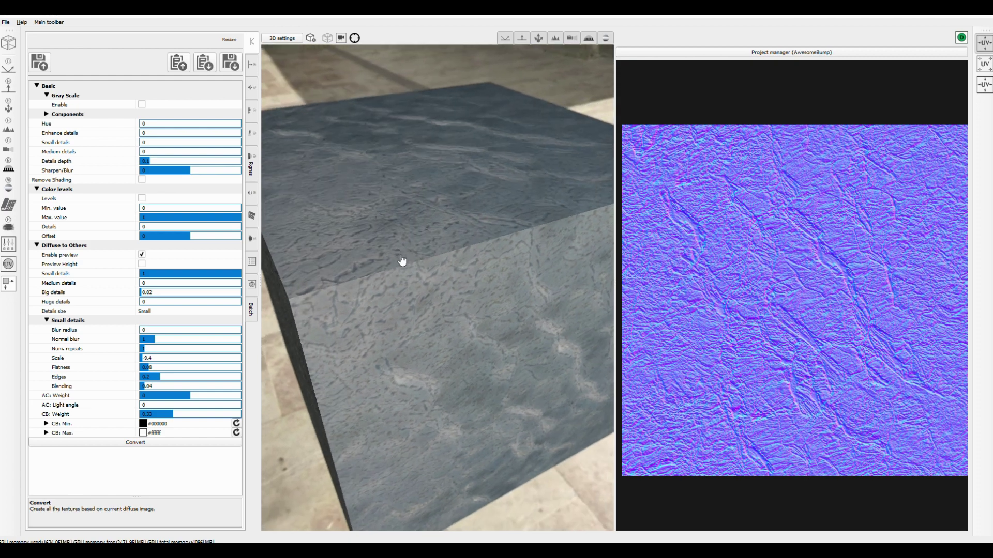
- Review the generated normal, specular, height, occlusion, roughness and metallic maps of the rock texture
left_click(251, 65)
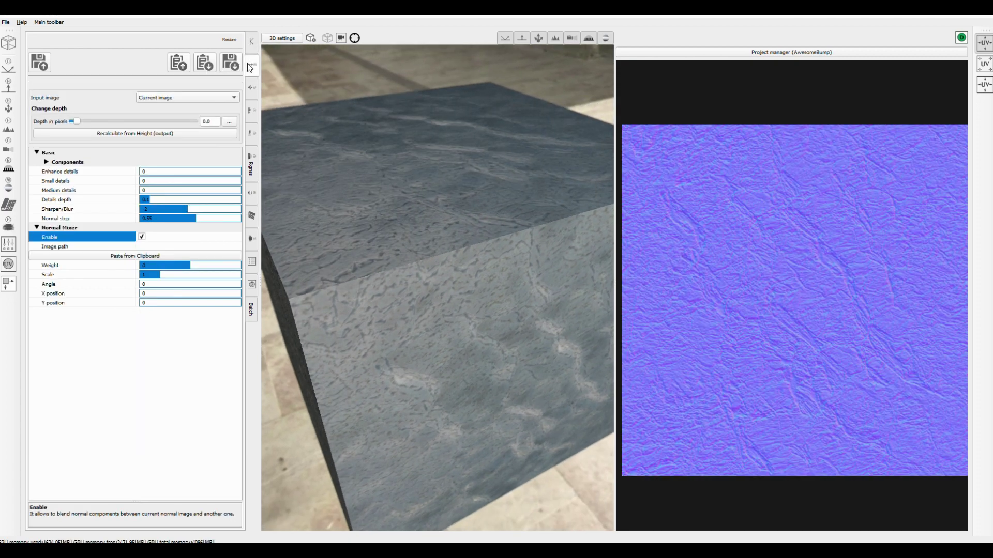
left_click(251, 92)
left_click_drag(370, 254, 316, 182)
left_click(252, 111)
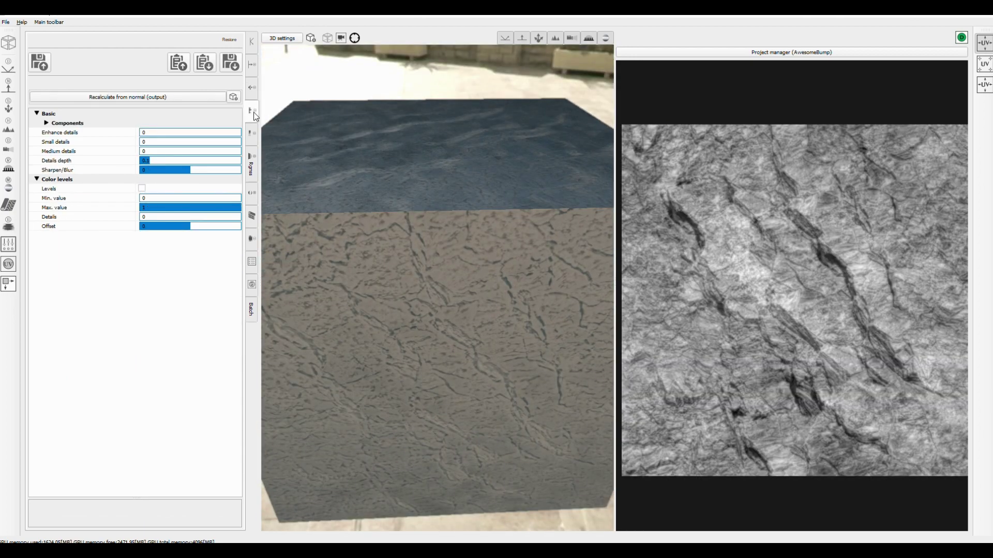
left_click(253, 143)
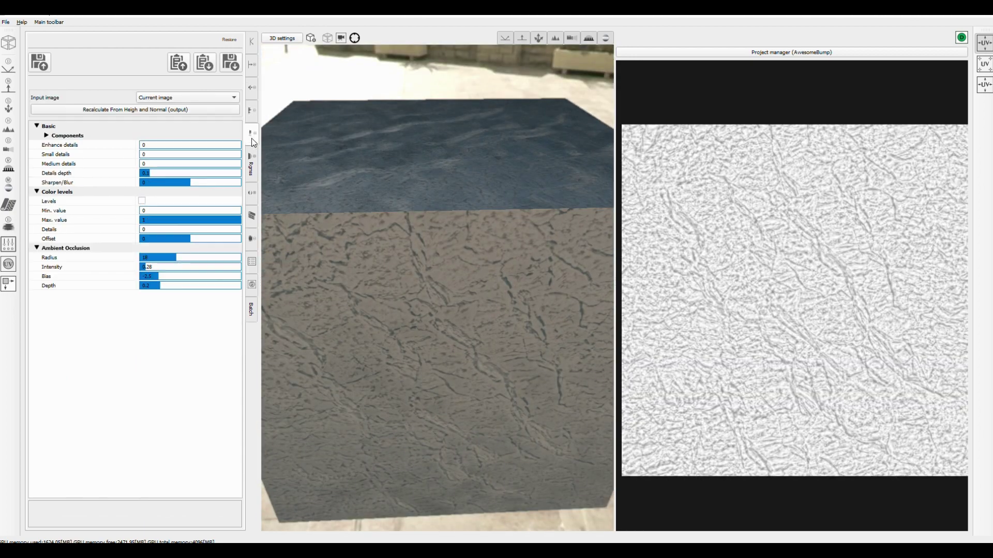
left_click(252, 160)
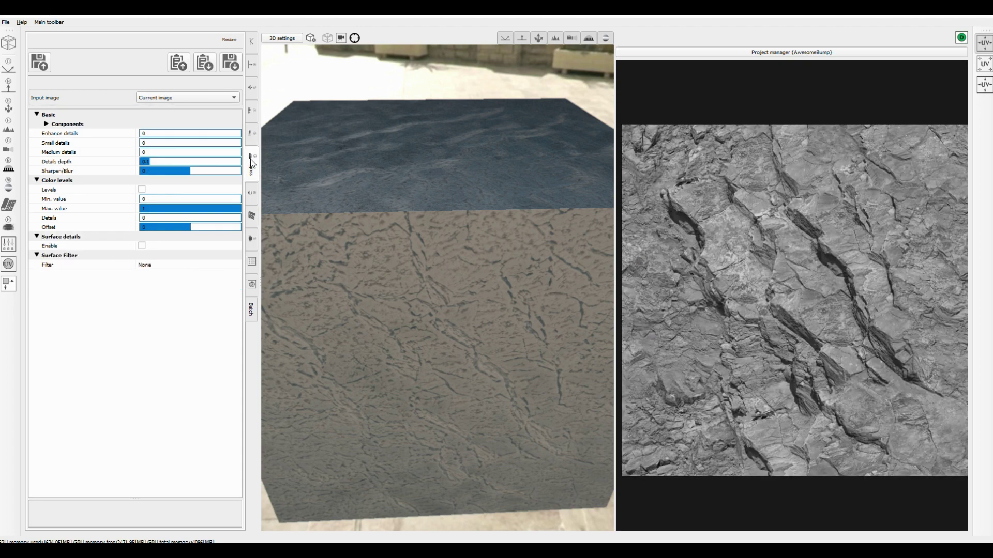
left_click(253, 192)
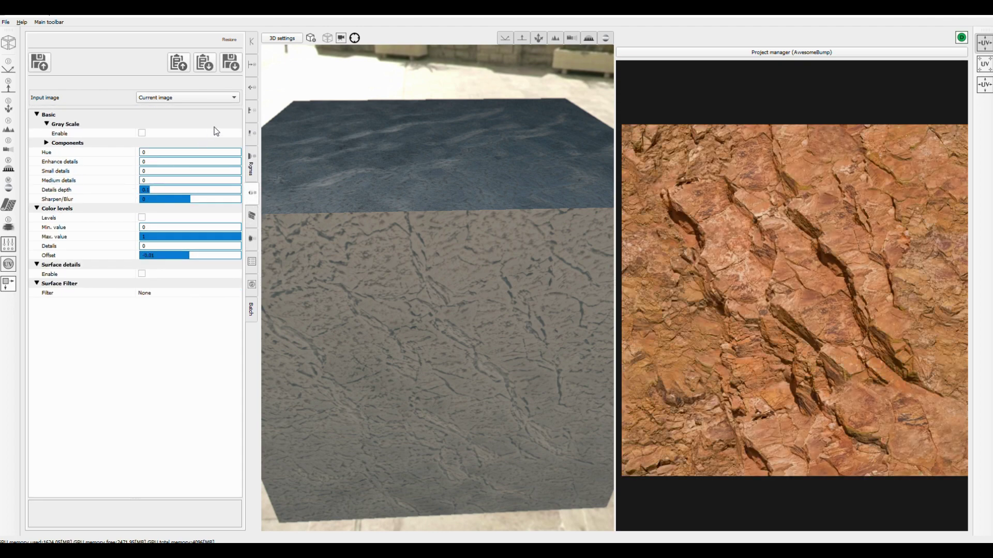
- Convert the diffuse image into the other maps again and save the current image to rockTextures as TexturesCom_RocksArid0049_2_seamless_S_d
left_click(247, 49)
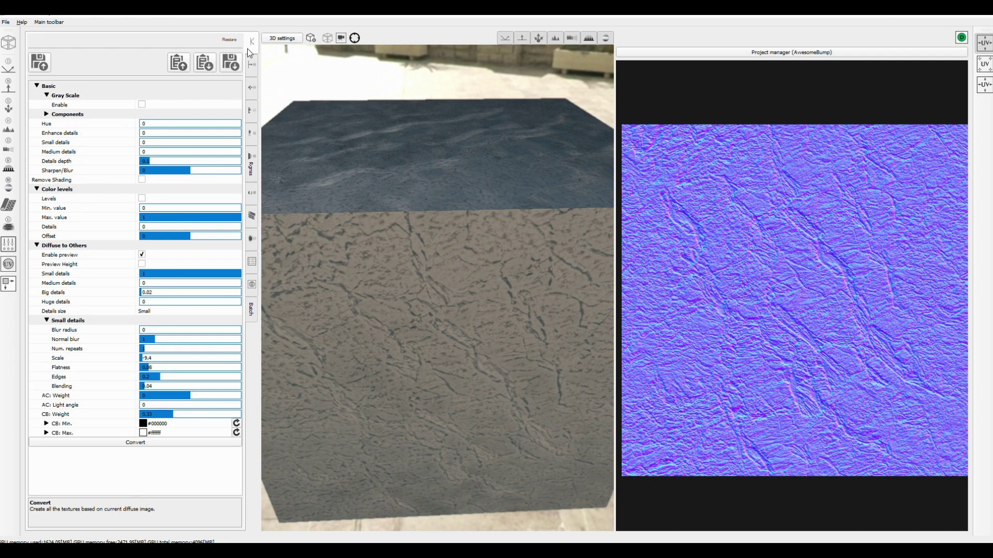
left_click(146, 444)
left_click_drag(397, 297, 472, 86)
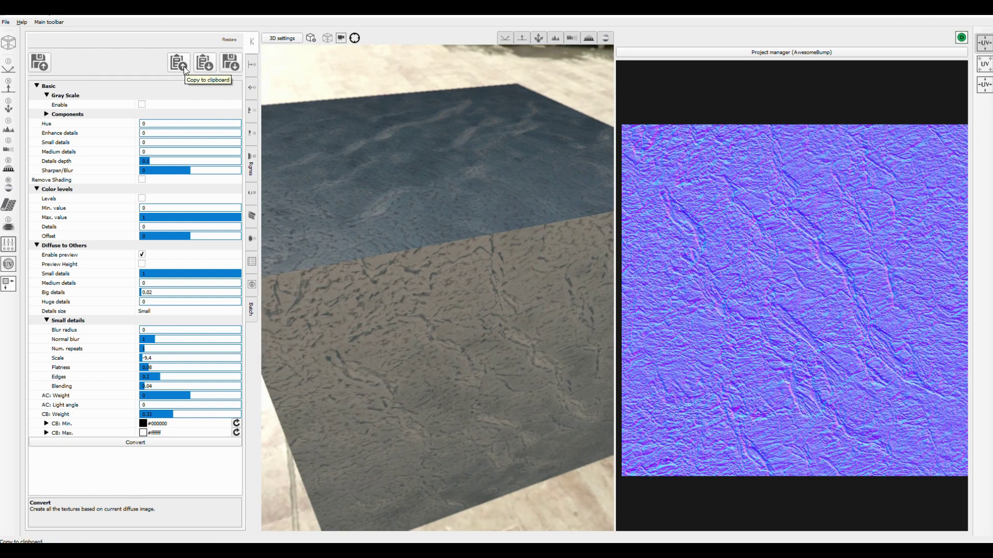
left_click(230, 66)
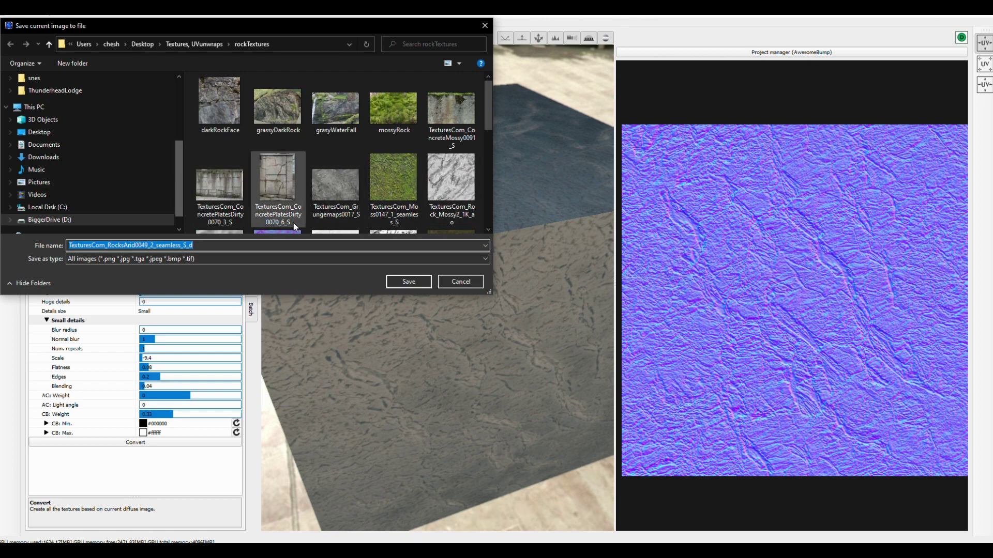
scroll(243, 189, "down", 6)
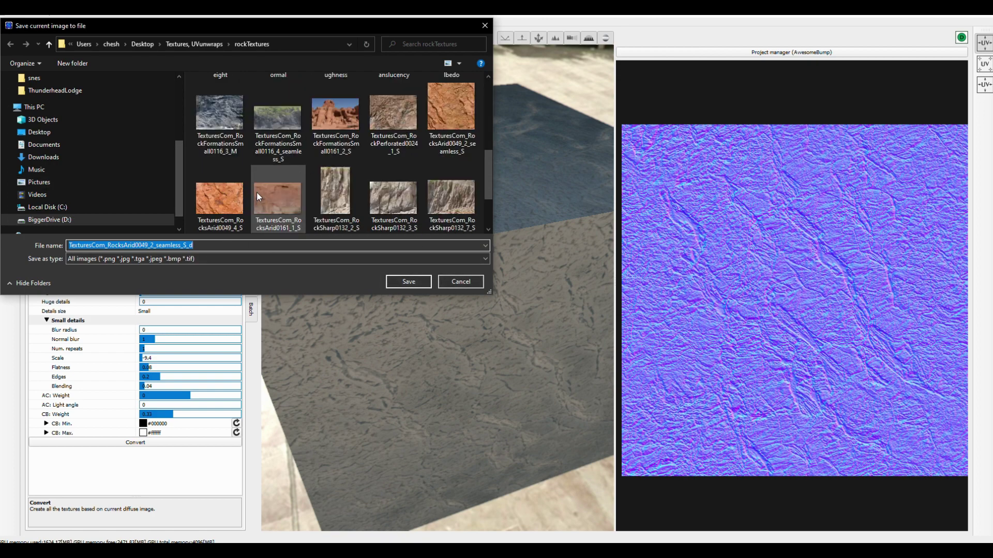
left_click(415, 277)
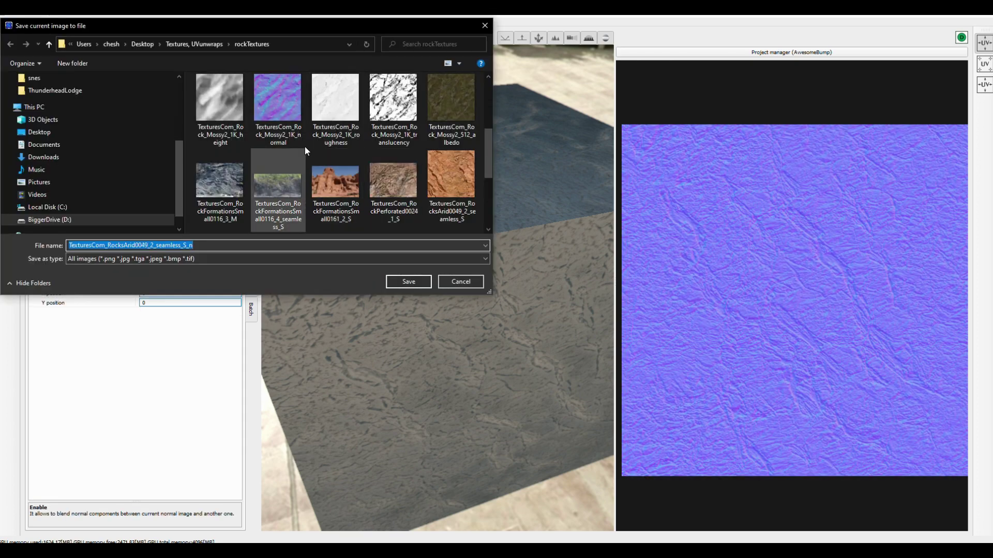
- Browse the rockTextures folder for saving the normal map as TexturesCom_RocksArid0049_2_seamless_S_n
scroll(331, 131, "up", 2)
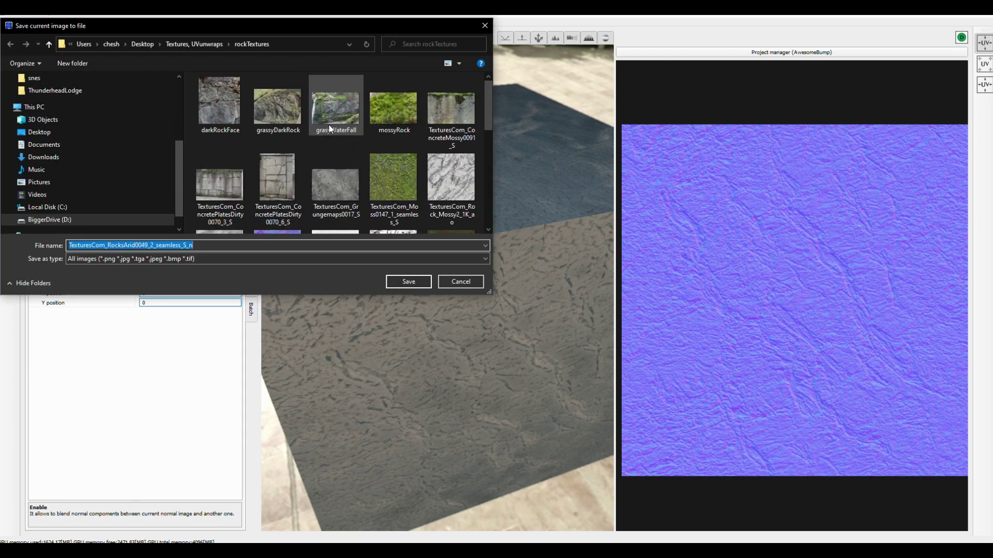
scroll(331, 138, "down", 2)
scroll(332, 138, "up", 1)
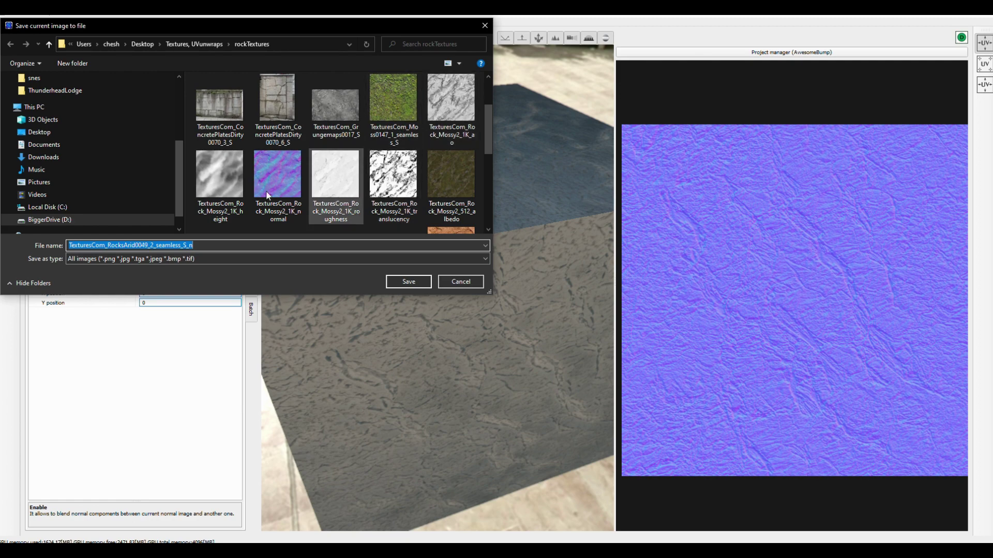
scroll(371, 172, "down", 1)
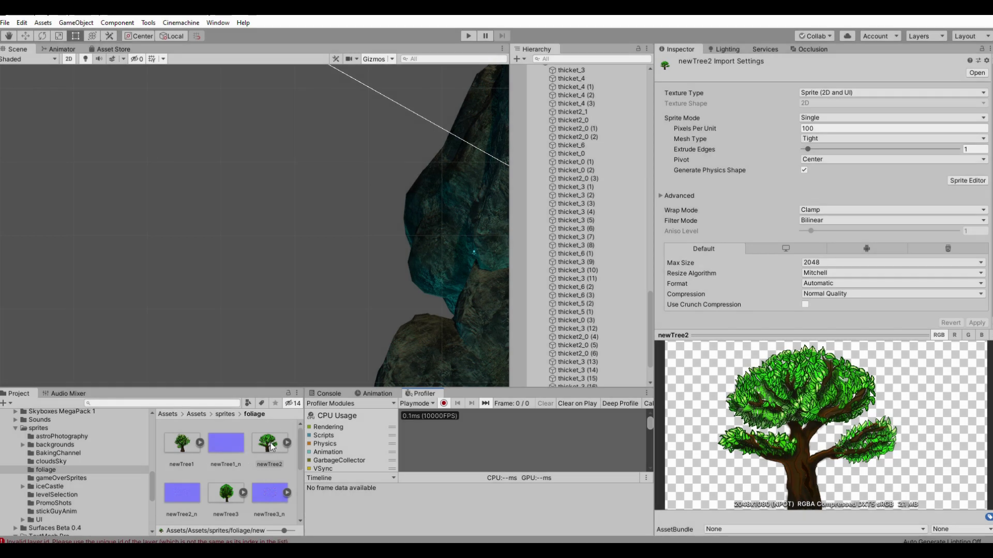
- Place the newTree2 sprite from the foliage folder in the empty scene area beside the cave rocks and view it up close
left_click_drag(271, 447, 246, 287)
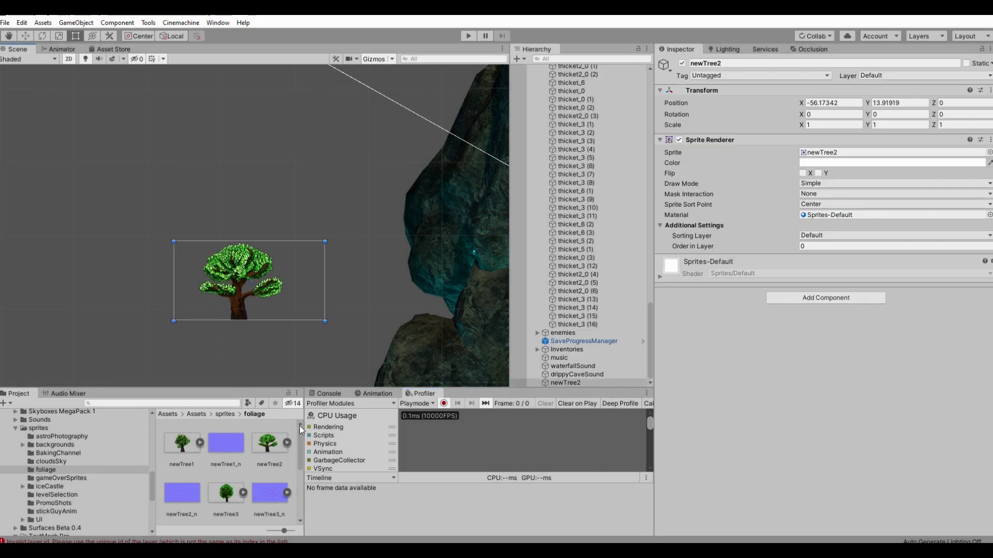
scroll(269, 352, "up", 10)
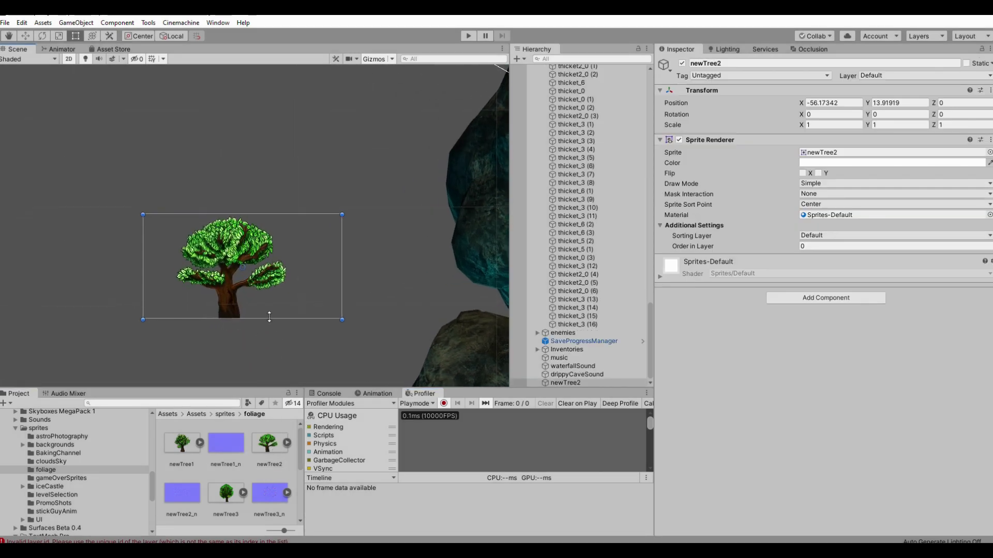
scroll(253, 294, "up", 5)
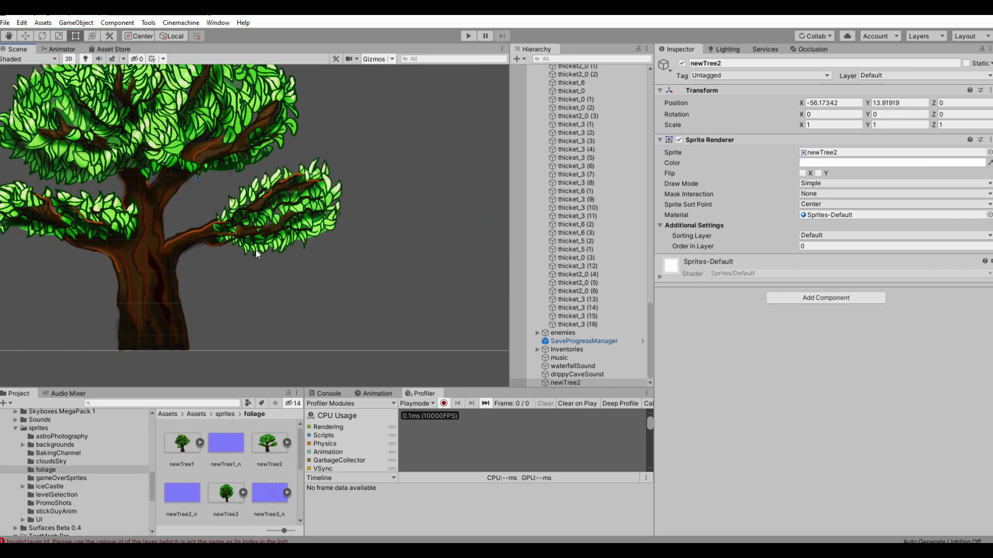
middle_click_drag(244, 250, 399, 300)
scroll(393, 281, "down", 1)
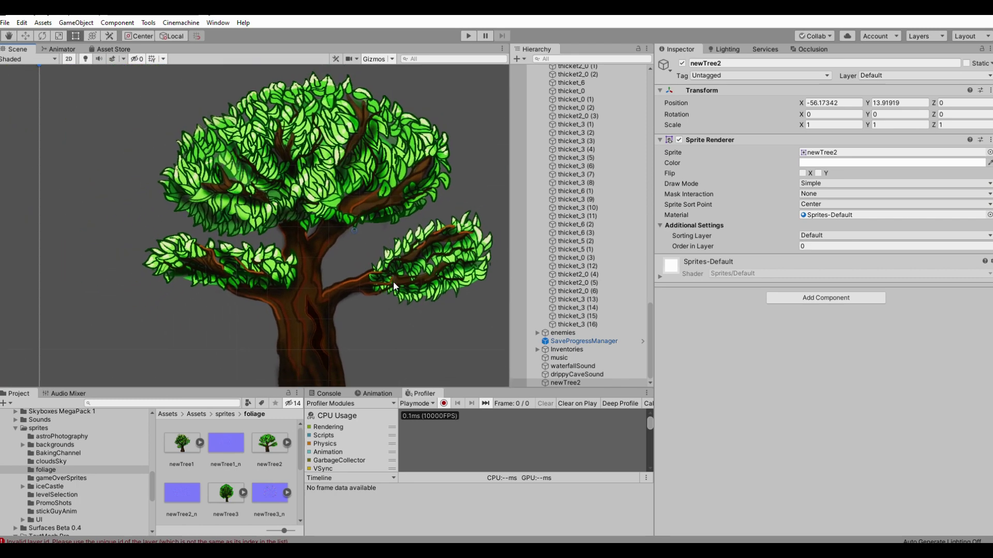
- Inspect the Sprites-Default material and its settings on the newTree2 sprite renderer
left_click(828, 215)
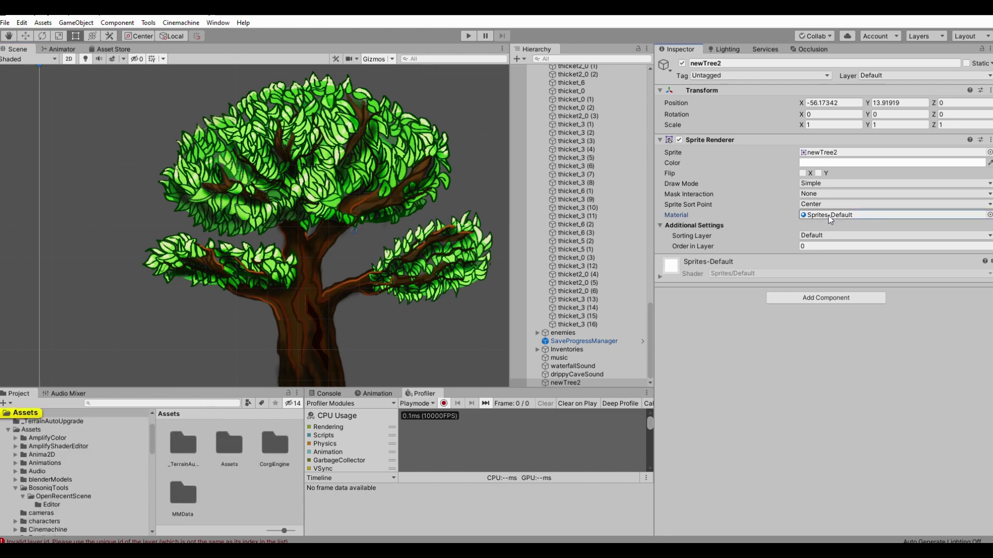
left_click(659, 277)
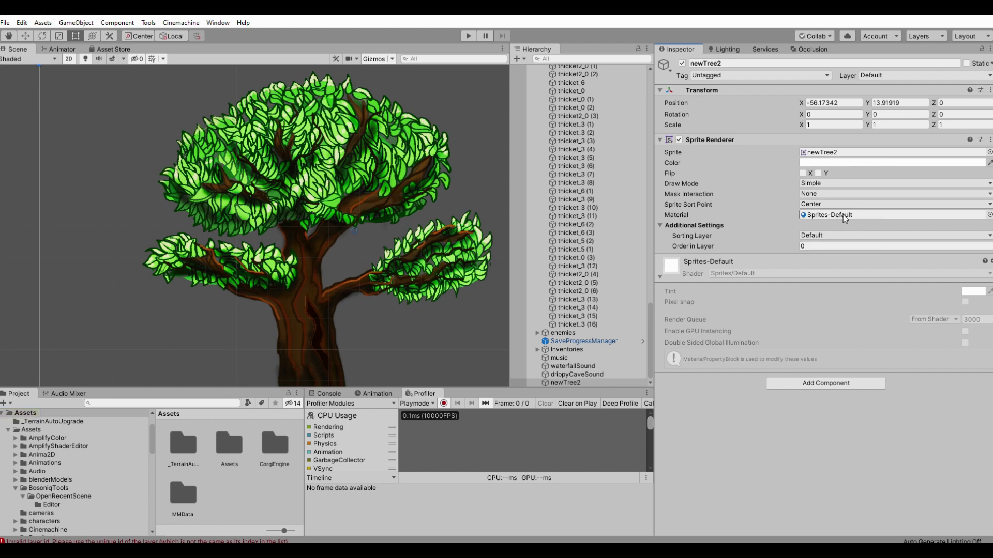
left_click(949, 218)
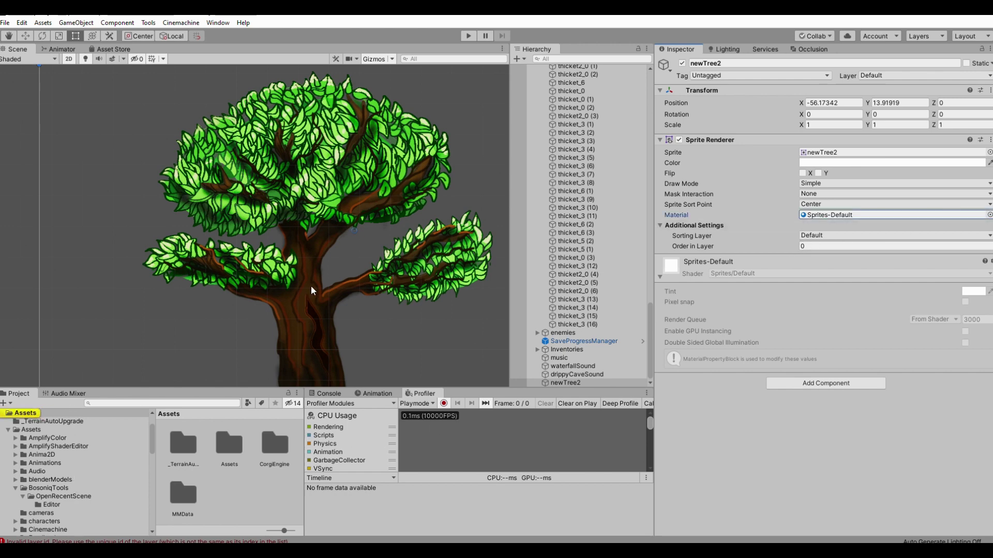
- Create a material named newTree2Material in the sprites/foliage folder
left_click(302, 321)
scroll(89, 480, "down", 5)
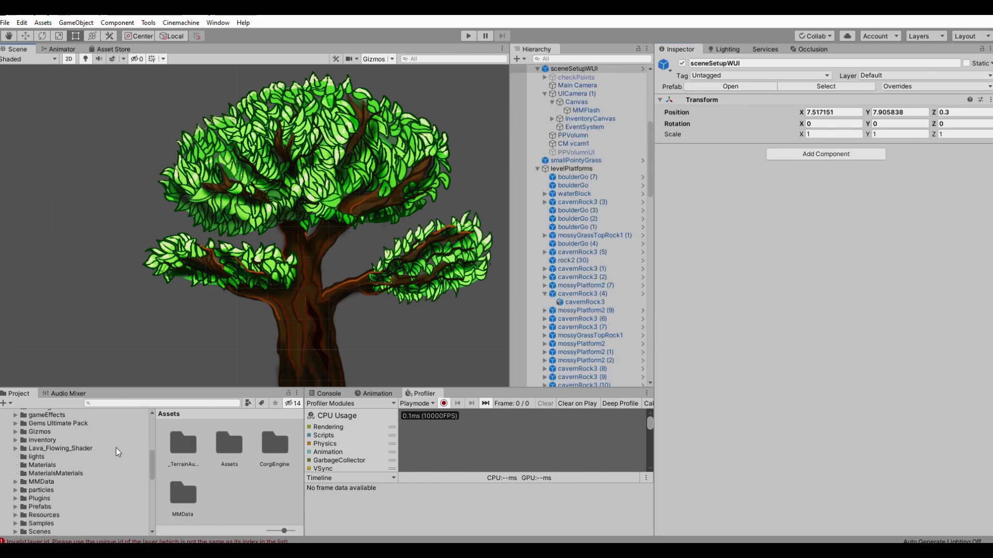
scroll(90, 460, "down", 6)
left_click(93, 469)
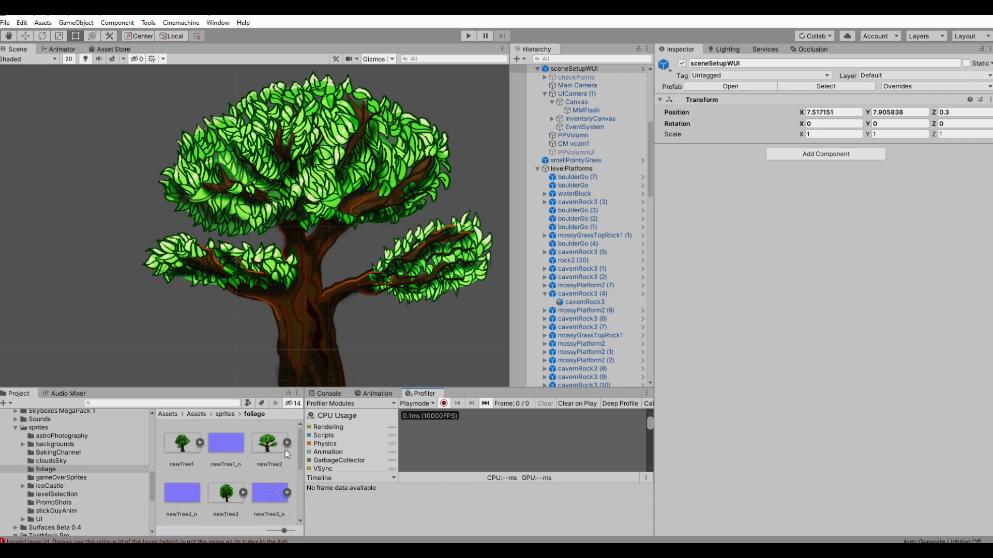
right_click(275, 475)
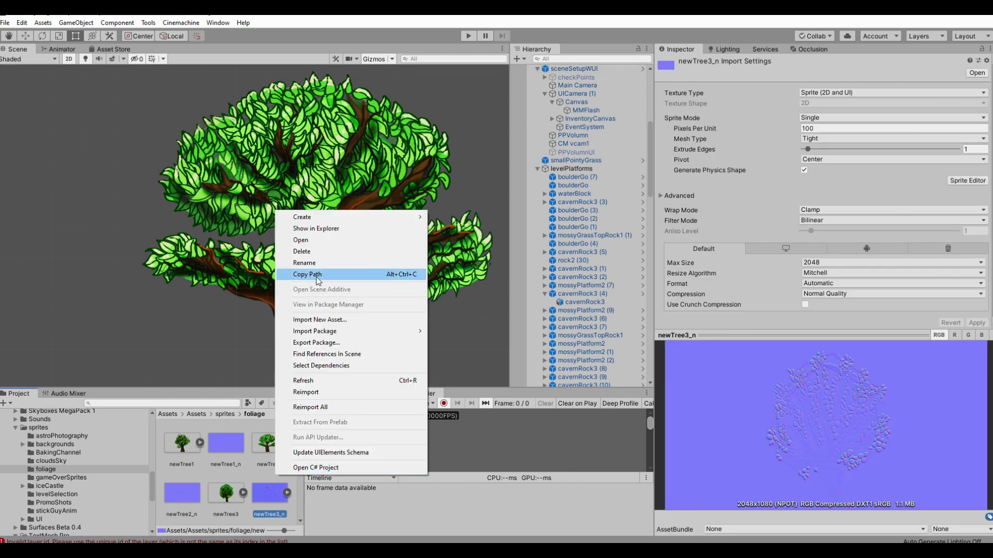
mouse_move(339, 216)
left_click(459, 228)
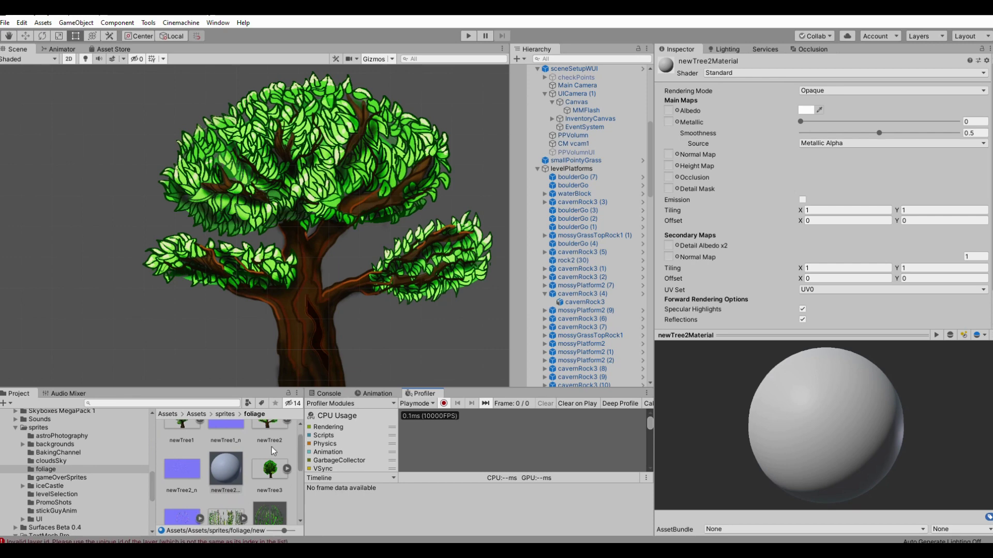
- Assign the newTree2 texture as newTree2Material's albedo map and set the rendering mode to Cutout
left_click(223, 473)
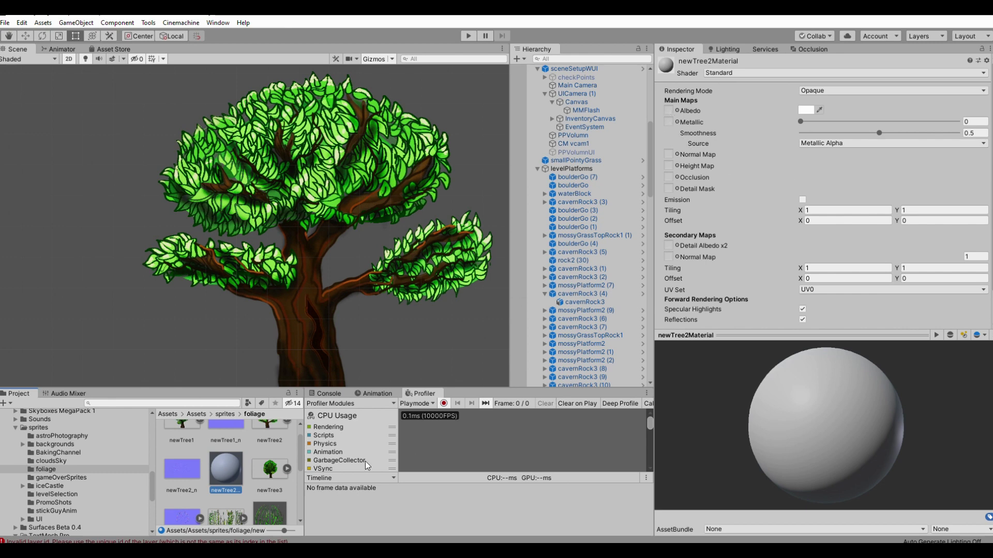
scroll(282, 447, "up", 1)
left_click_drag(269, 450, 671, 111)
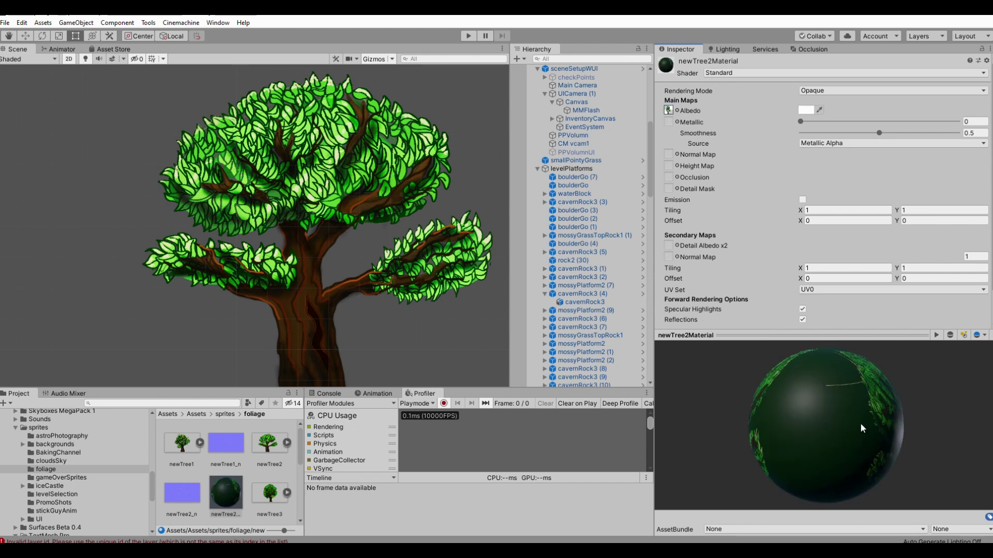
left_click_drag(860, 423, 820, 408)
left_click(844, 89)
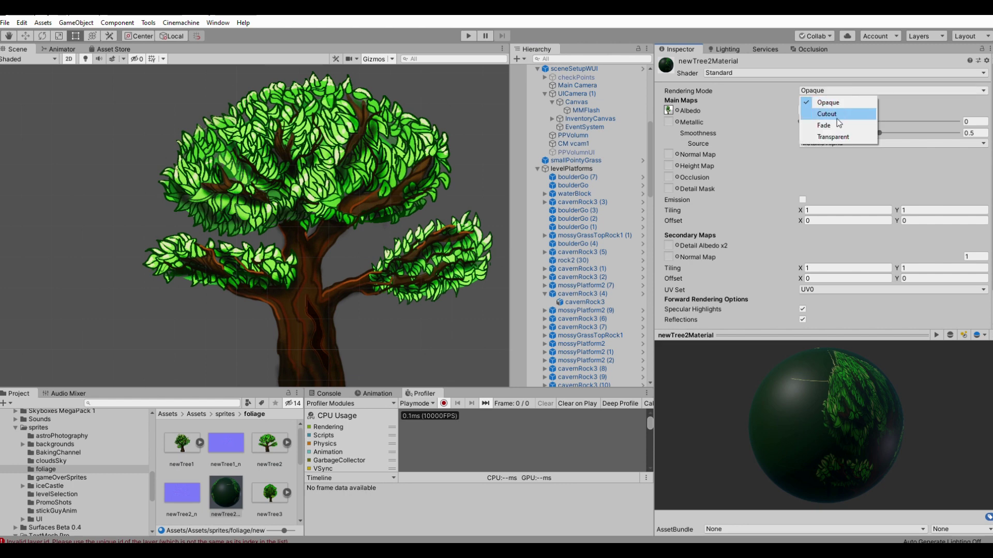
left_click(822, 117)
left_click_drag(867, 444, 796, 352)
mouse_move(786, 396)
left_mouse_down()
mouse_move(802, 383)
mouse_move(785, 370)
mouse_move(793, 388)
mouse_move(789, 377)
left_mouse_up()
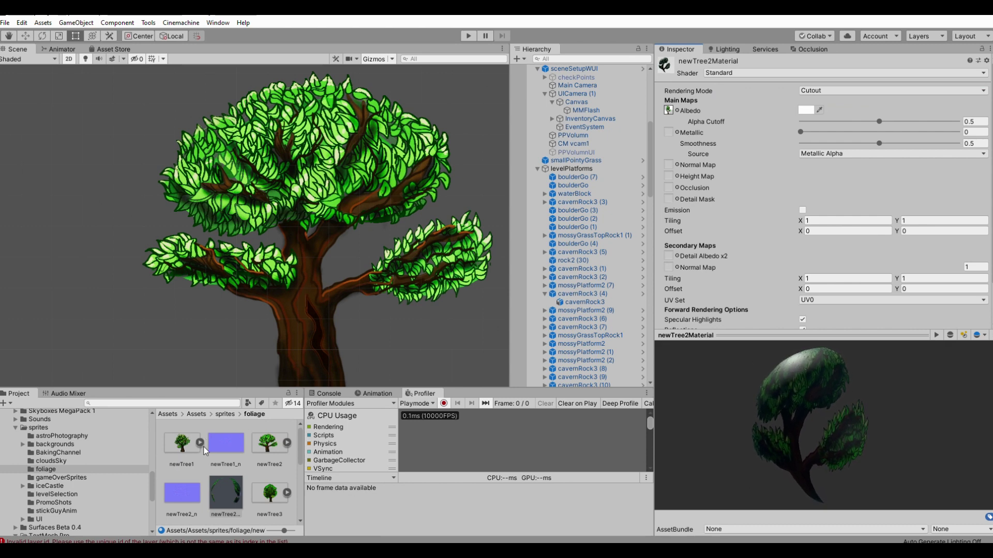
- Assign newTree2_n as newTree2Material's main normal map and check the relief on the preview sphere
left_click_drag(183, 500, 672, 165)
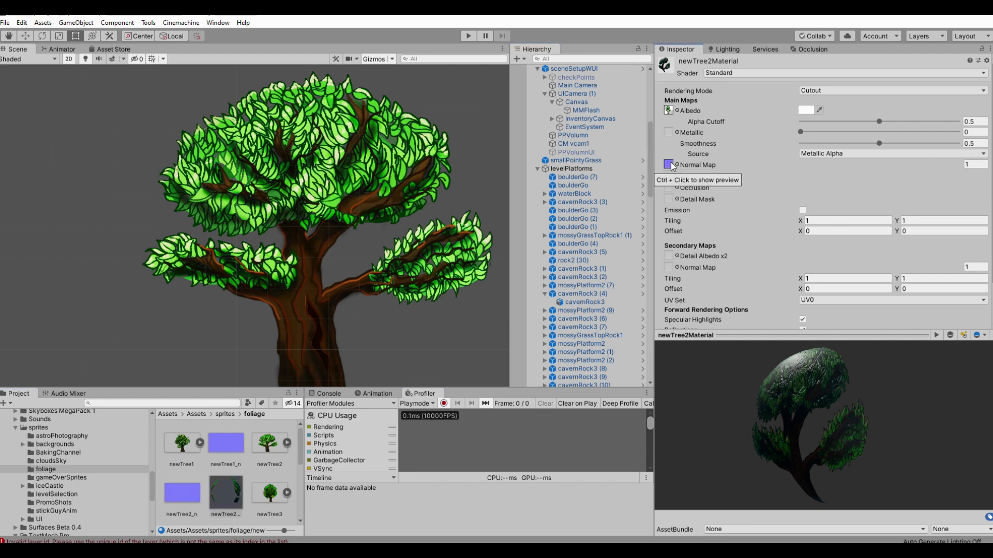
left_click_drag(824, 420, 808, 400)
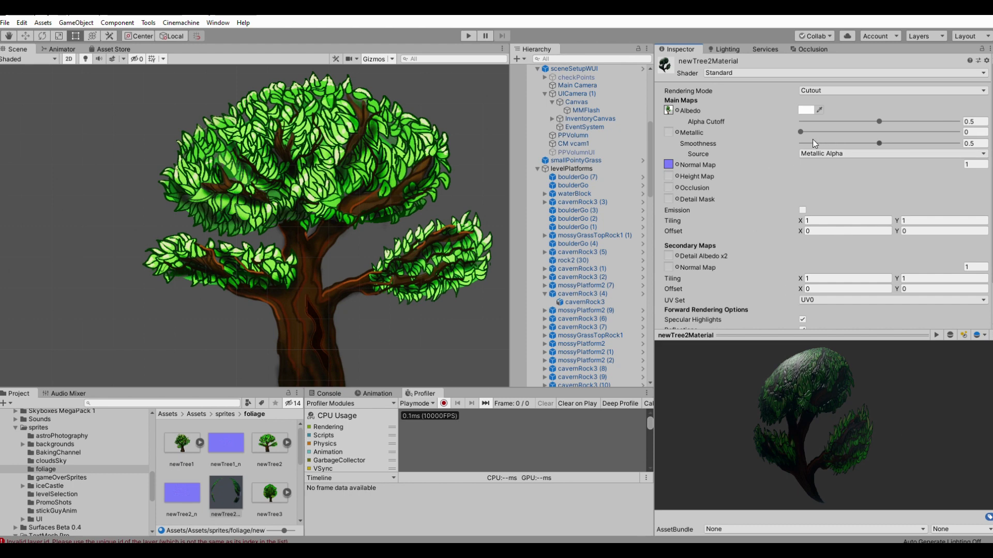
left_click_drag(808, 364, 802, 391)
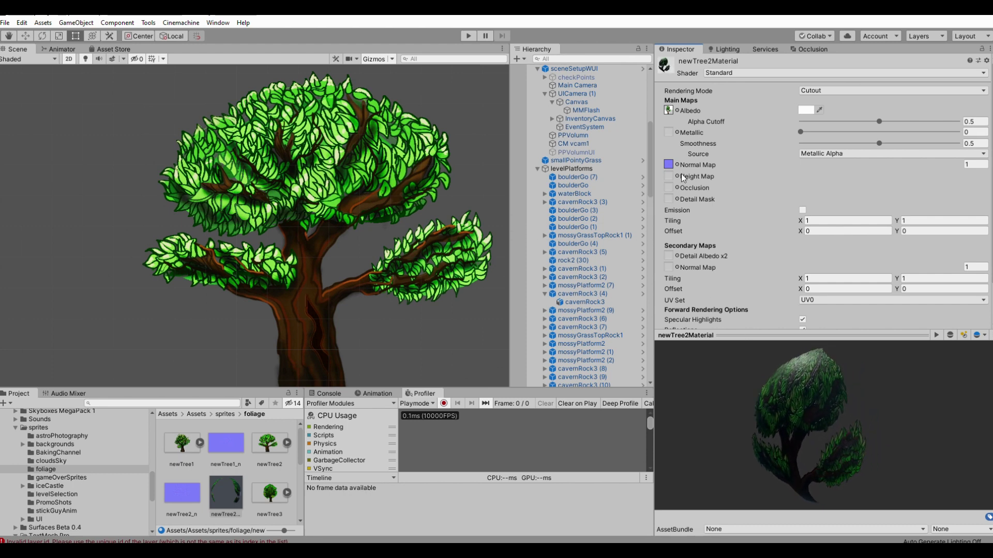
- Enable emission on newTree2Material with the newTree2 texture as its emission map
left_click(803, 211)
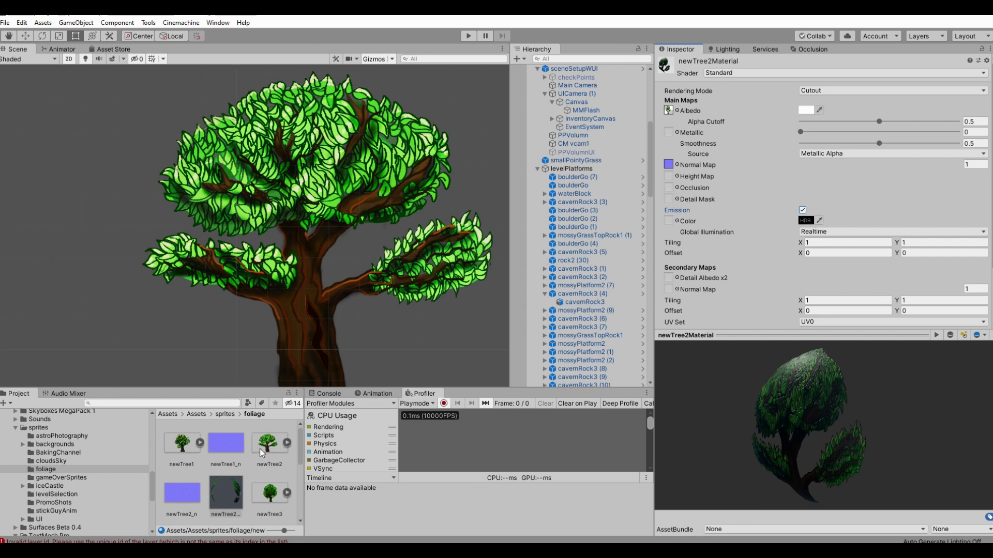
left_click_drag(266, 450, 670, 222)
left_click_drag(806, 417, 789, 247)
- Set the emission color to magenta-pink (RGB 227, 23, 89) with intensity -0.8 and check it on the preview sphere
left_click(804, 221)
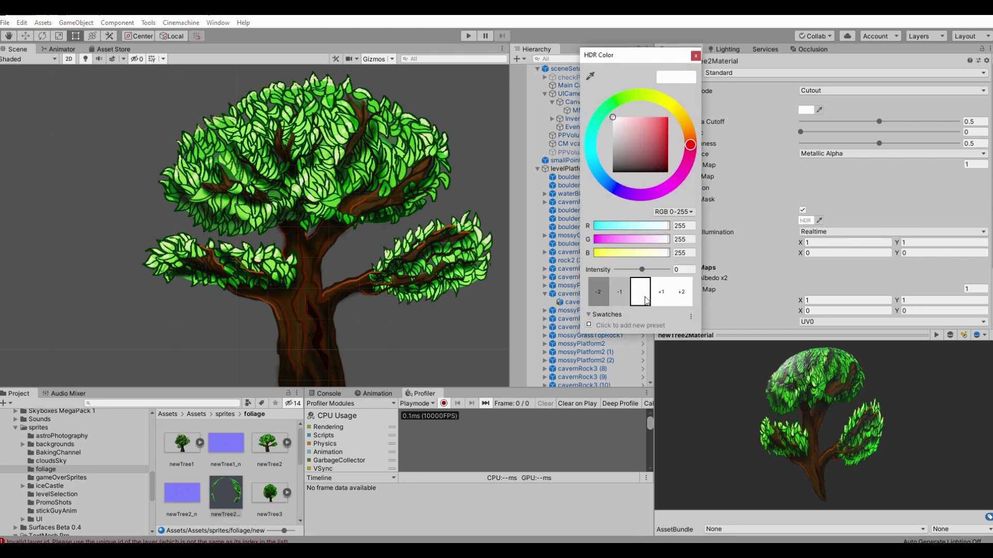
left_click_drag(643, 274, 641, 274)
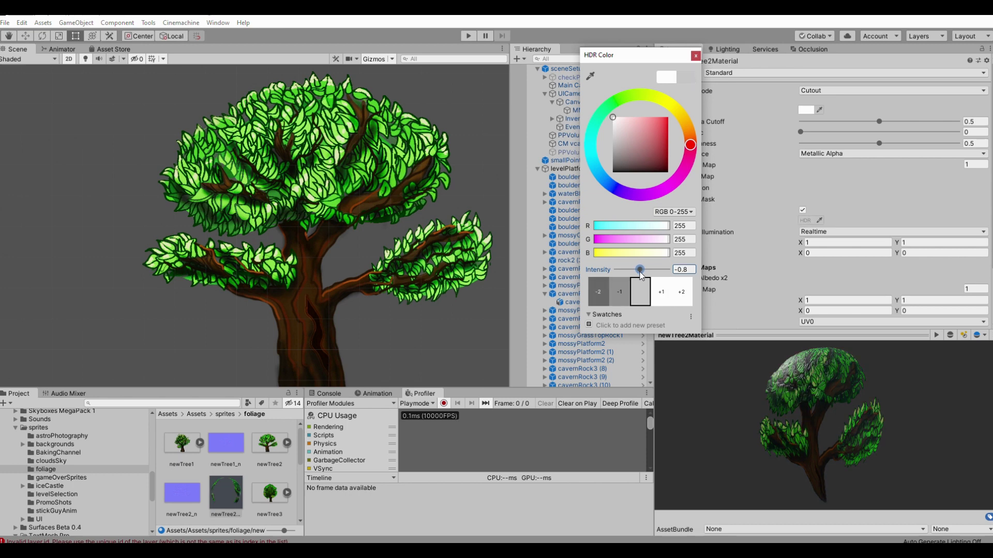
mouse_move(634, 147)
left_mouse_down()
mouse_move(663, 123)
mouse_move(691, 151)
mouse_move(688, 178)
left_mouse_up()
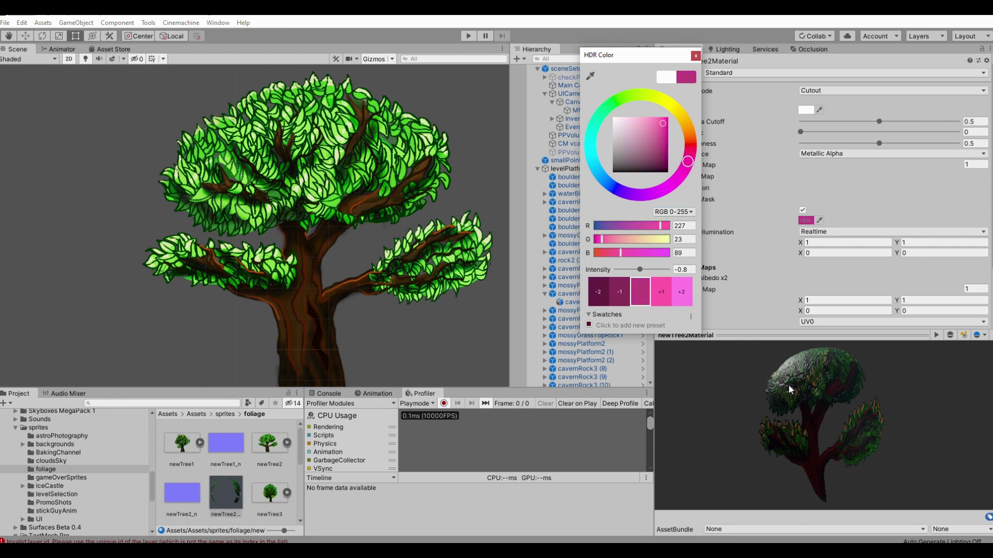
left_click_drag(788, 383, 767, 199)
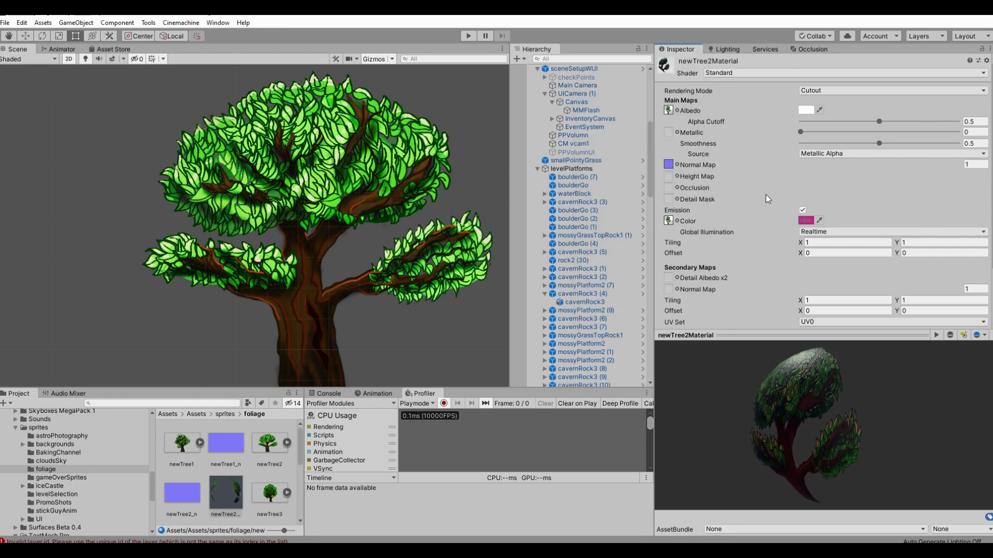
- Tint newTree2Material's albedo dark red (B20B0B) and check the effect on the preview sphere
left_click(804, 110)
mouse_move(646, 147)
left_mouse_down()
mouse_move(655, 132)
mouse_move(669, 164)
left_mouse_up()
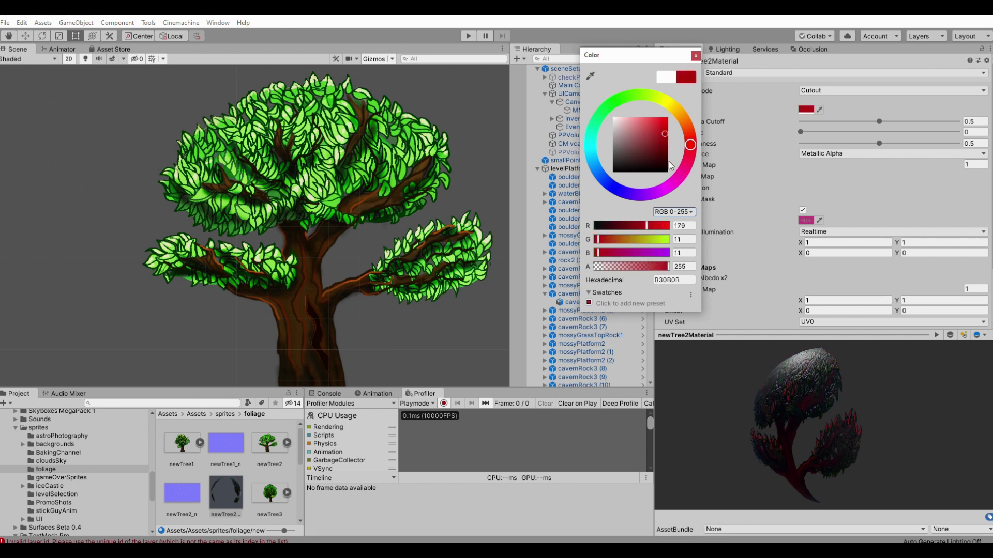
mouse_move(796, 383)
left_mouse_down()
mouse_move(818, 409)
mouse_move(817, 352)
mouse_move(769, 352)
mouse_move(767, 288)
mouse_move(830, 449)
left_mouse_up()
left_click_drag(795, 409, 826, 384)
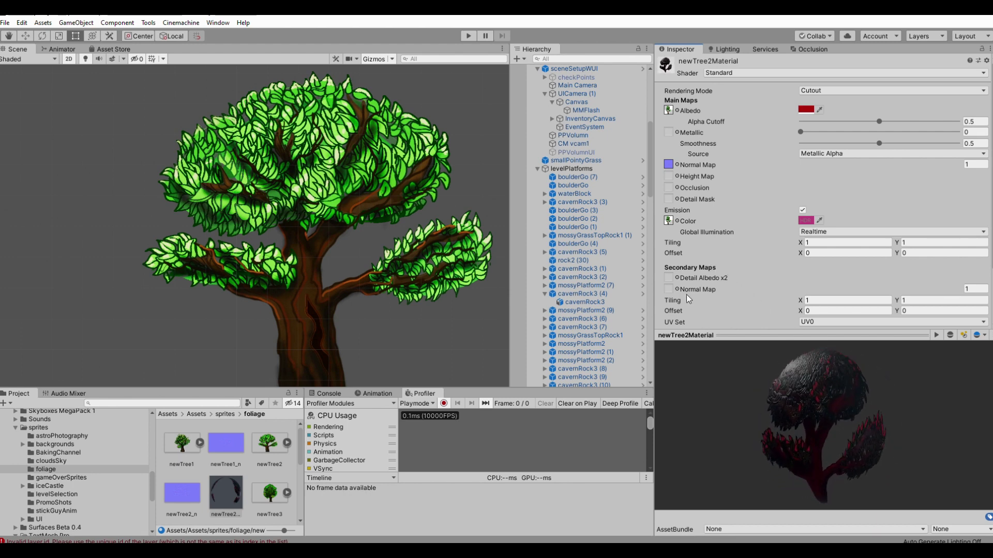
- Assign newTree2Material to the sprite renderer of the newTree2 object in the scene
left_click(340, 191)
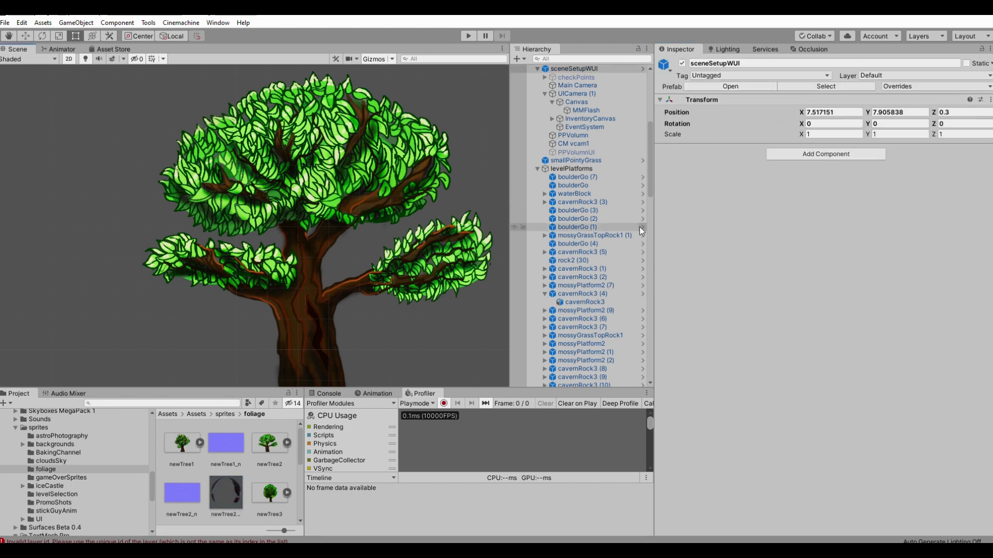
left_click(399, 158)
left_click(356, 170)
left_click(354, 171)
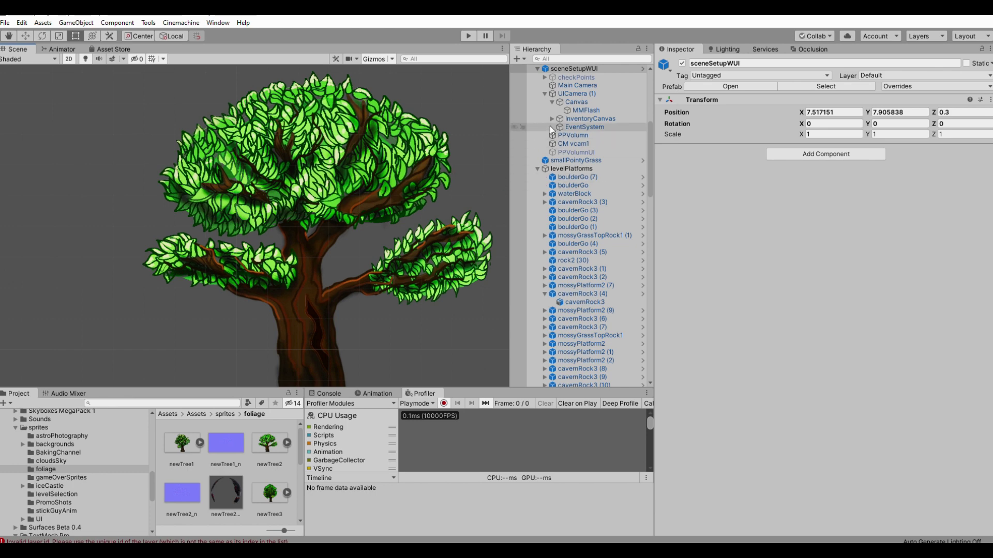
scroll(558, 125, "down", 5)
scroll(595, 225, "down", 5)
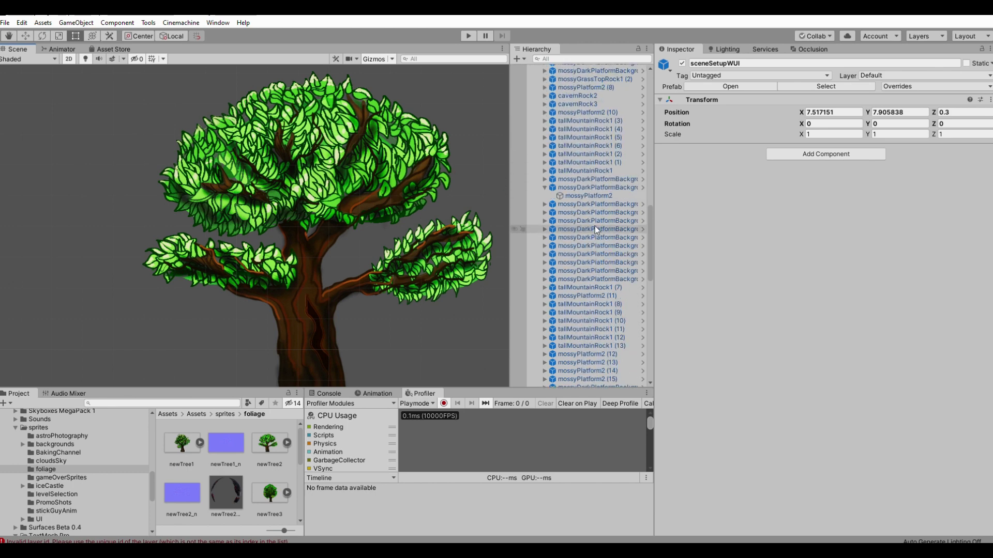
left_click(343, 185)
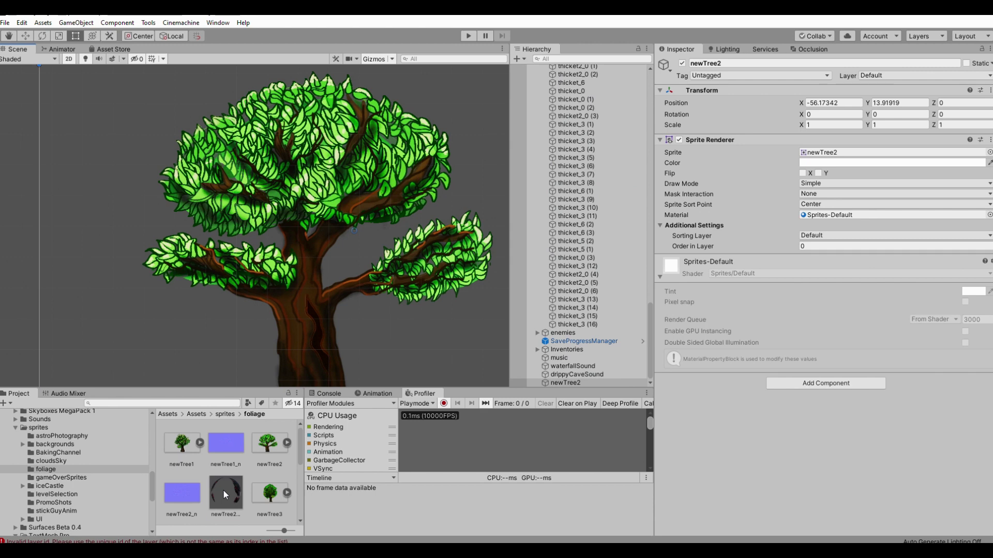
left_click_drag(225, 495, 744, 292)
left_click_drag(840, 219, 844, 216)
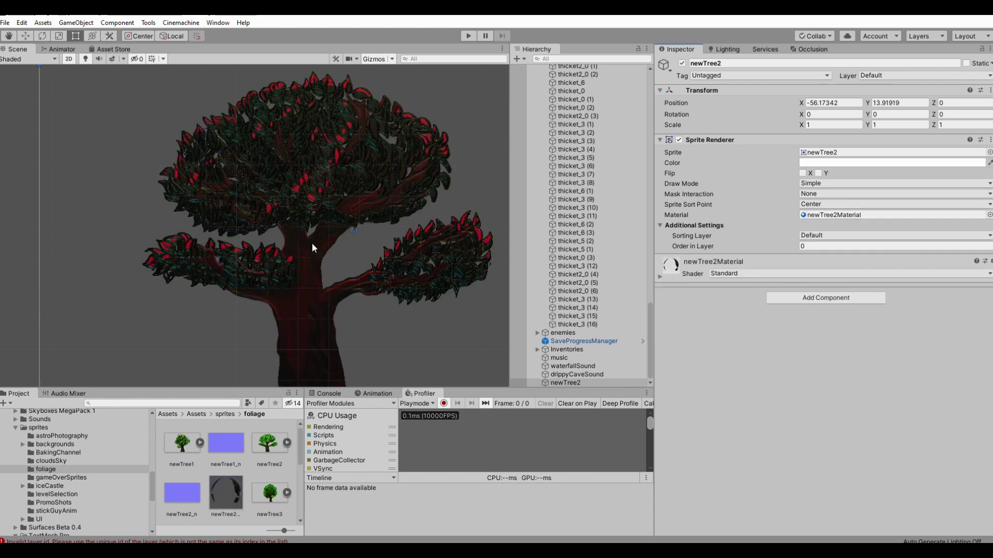
- Move the newTree2 object slightly down and left to about X -56.43, Y 12.70 while checking its shading up close
scroll(308, 261, "down", 5)
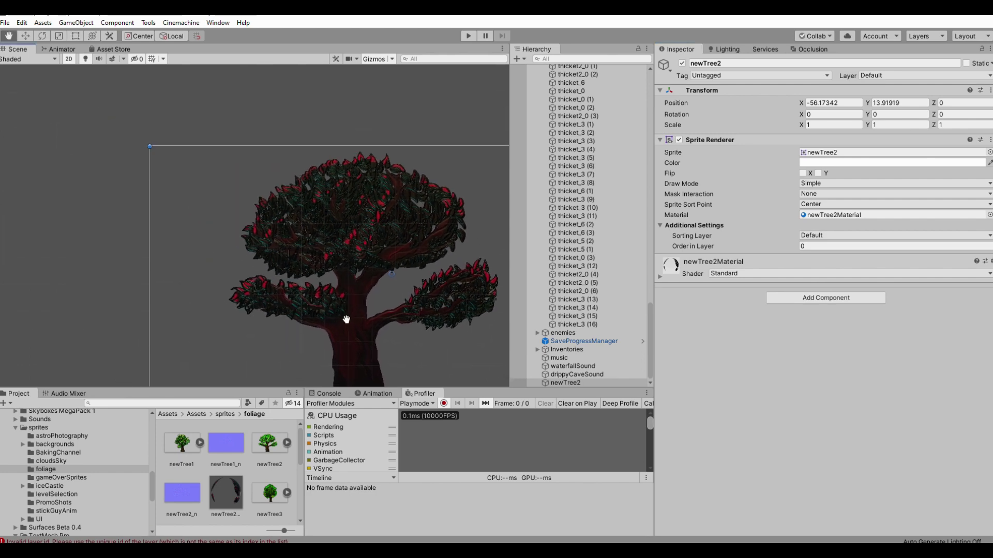
scroll(343, 287, "up", 6)
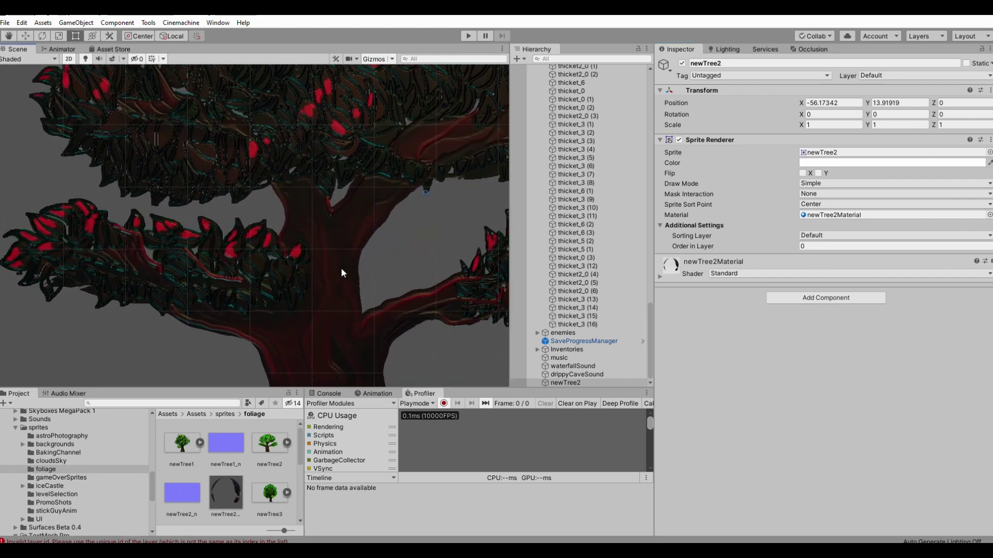
left_click_drag(345, 310, 327, 276)
scroll(327, 273, "down", 1)
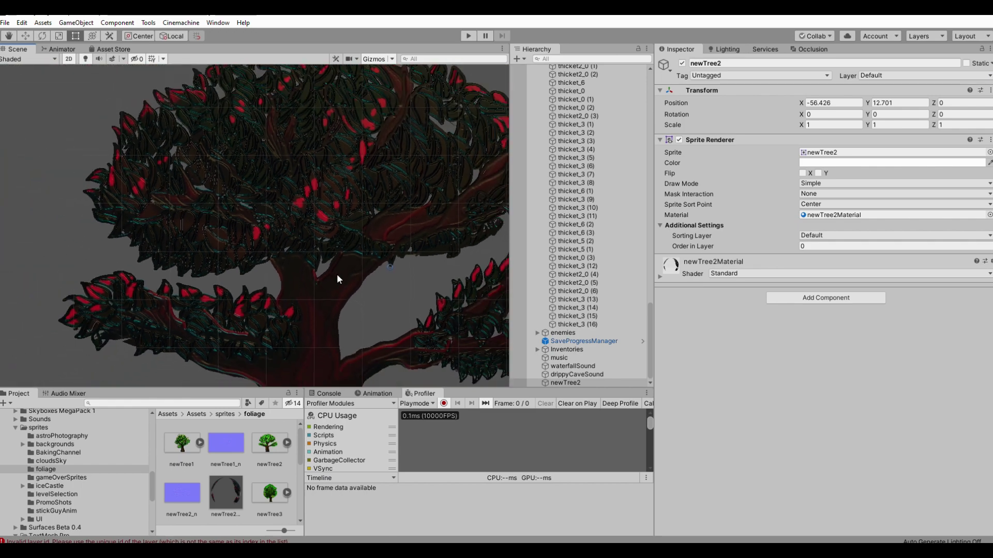
- Set the albedo color of the newTree2 object's material to white (FFFFFF)
left_click(660, 276)
scroll(819, 269, "down", 4)
left_click(805, 206)
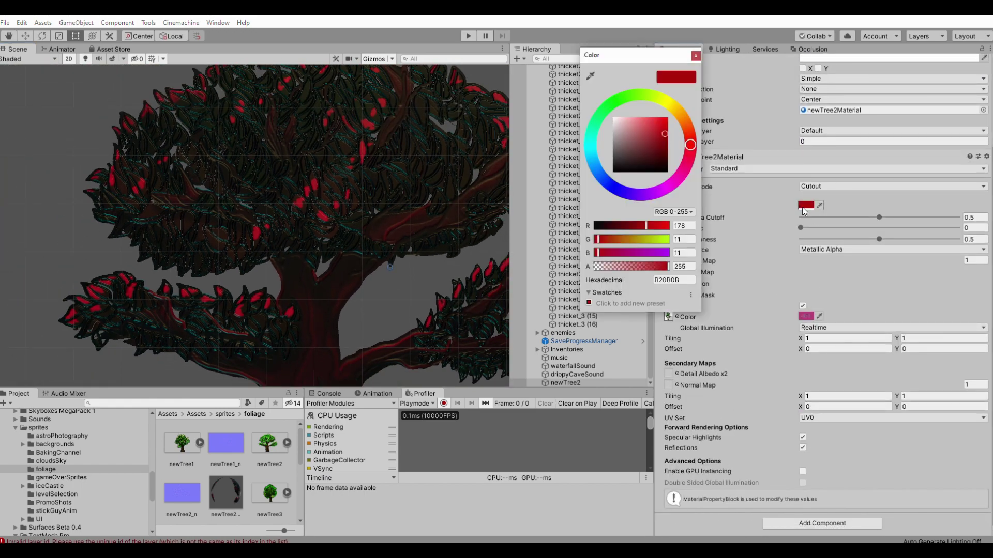
left_click(613, 118)
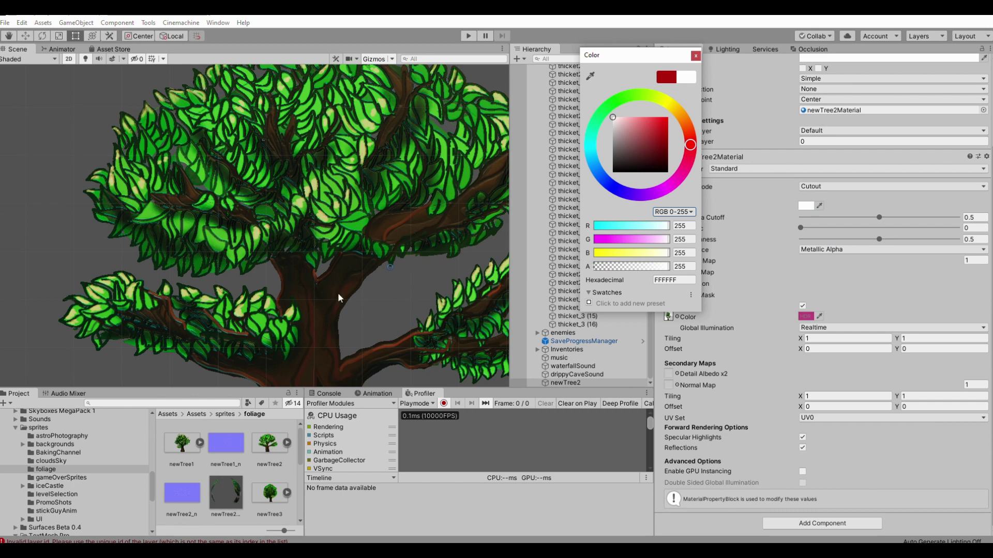
- Check the white-tinted tree's shading up close and add a point light as a child of newTree2
scroll(339, 298, "up", 5)
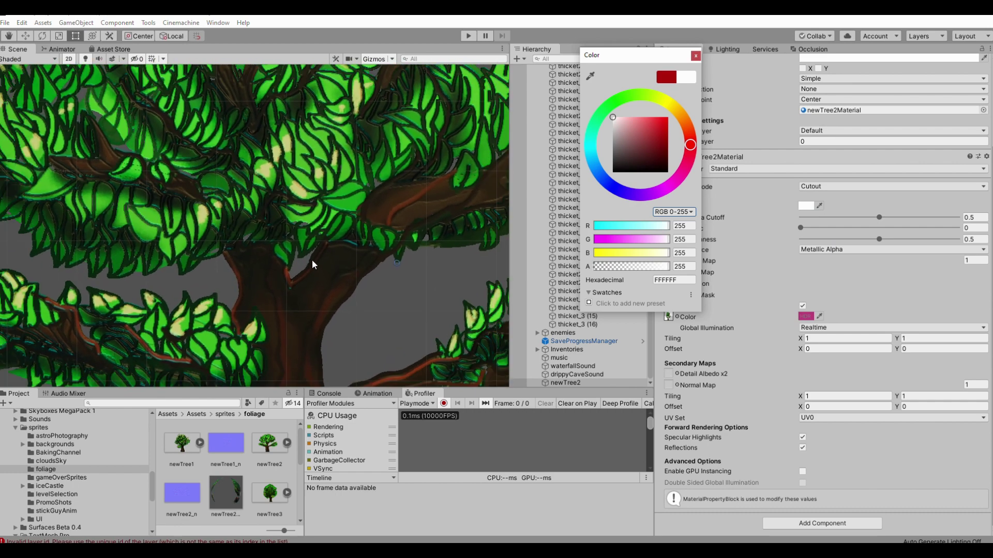
scroll(313, 265, "down", 5)
left_click(330, 233)
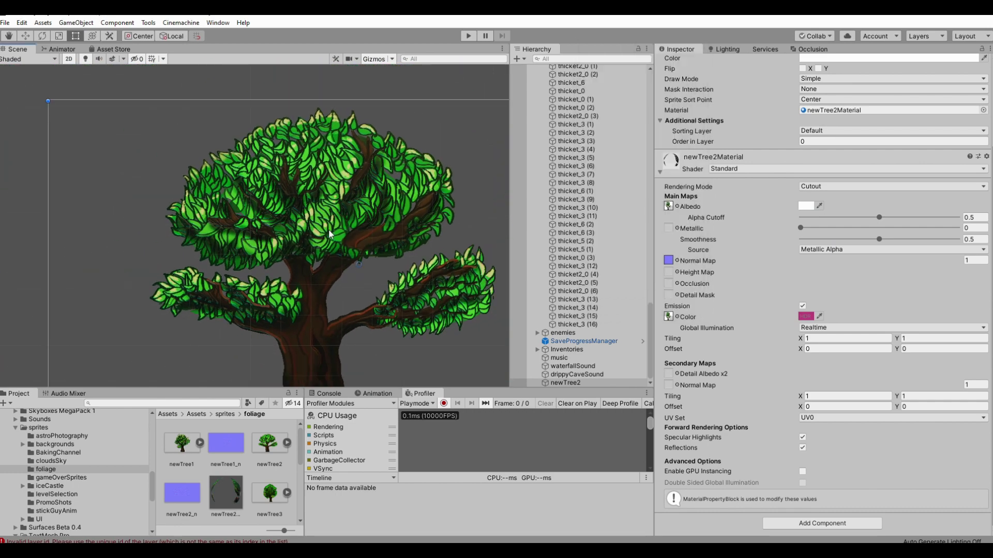
middle_click_drag(369, 295, 402, 278)
scroll(332, 255, "down", 4)
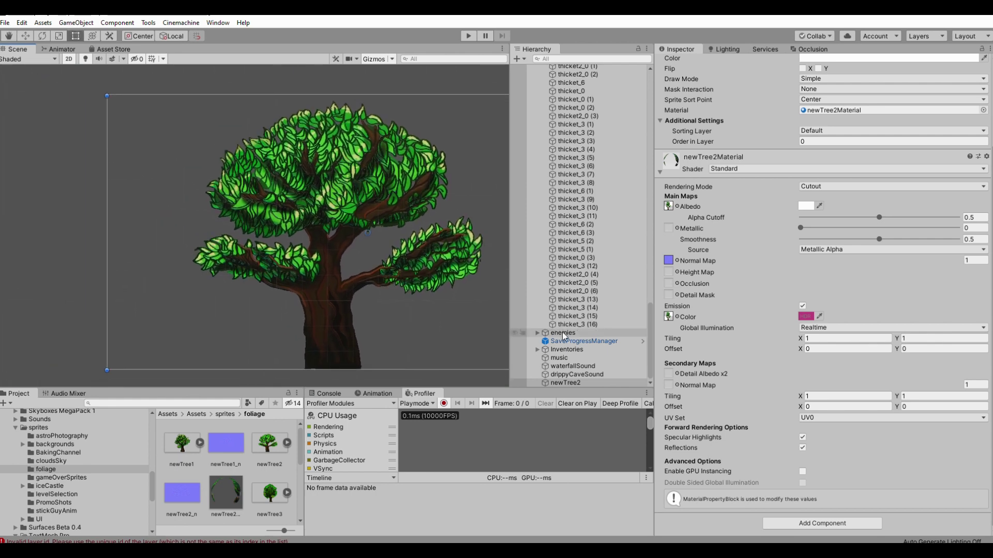
right_click(588, 384)
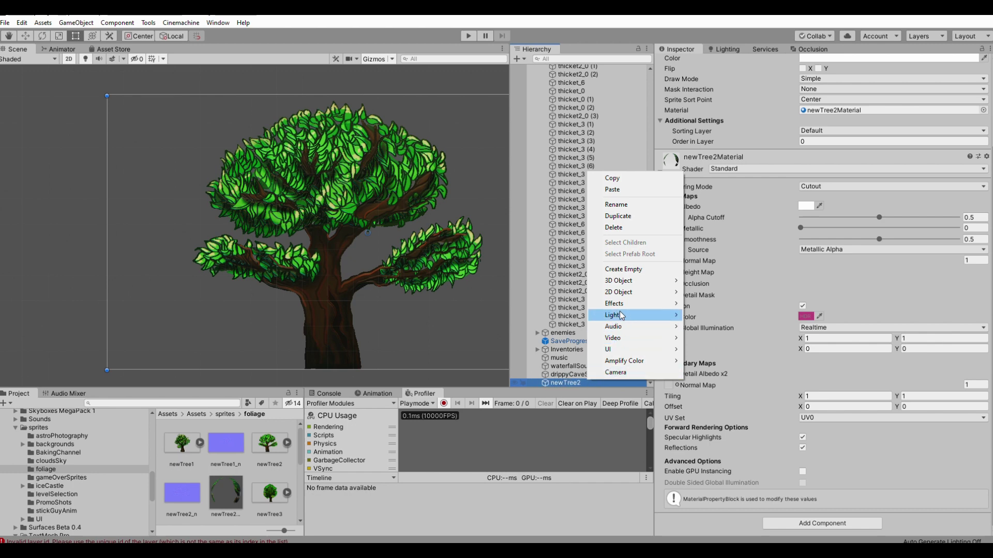
mouse_move(623, 316)
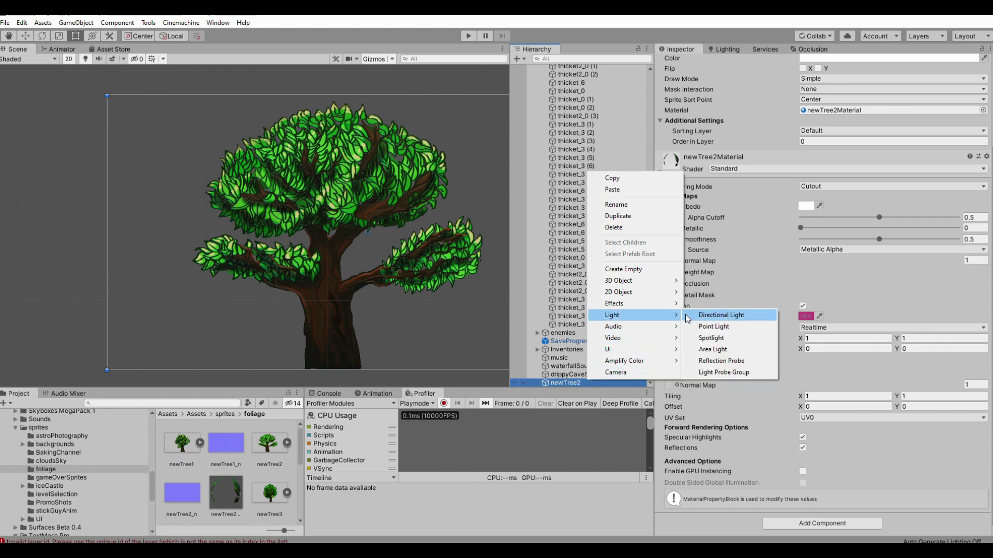
left_click(715, 328)
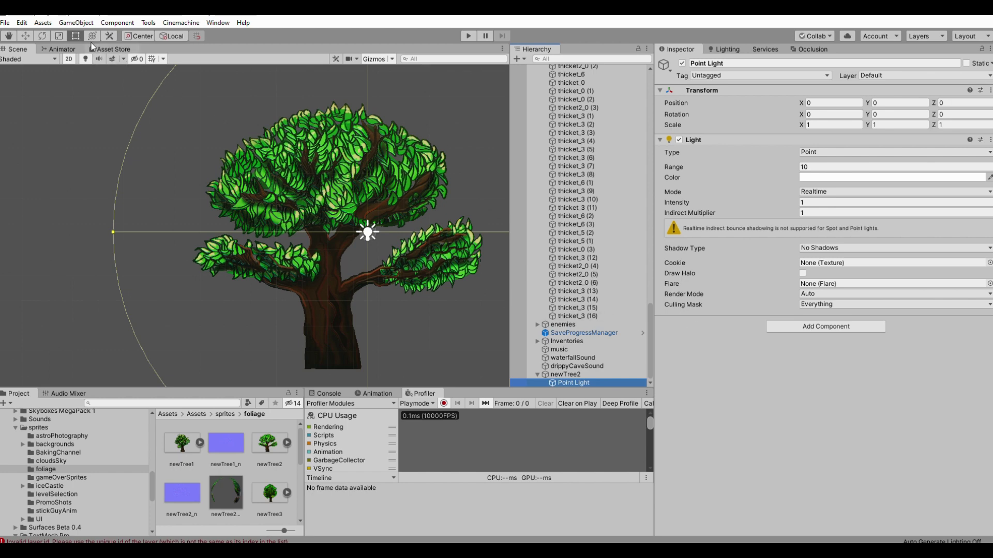
- Move the point light to the foliage's left edge and toward the viewer, at about X -5.92, Y 1.44, Z -1.86
left_click(29, 39)
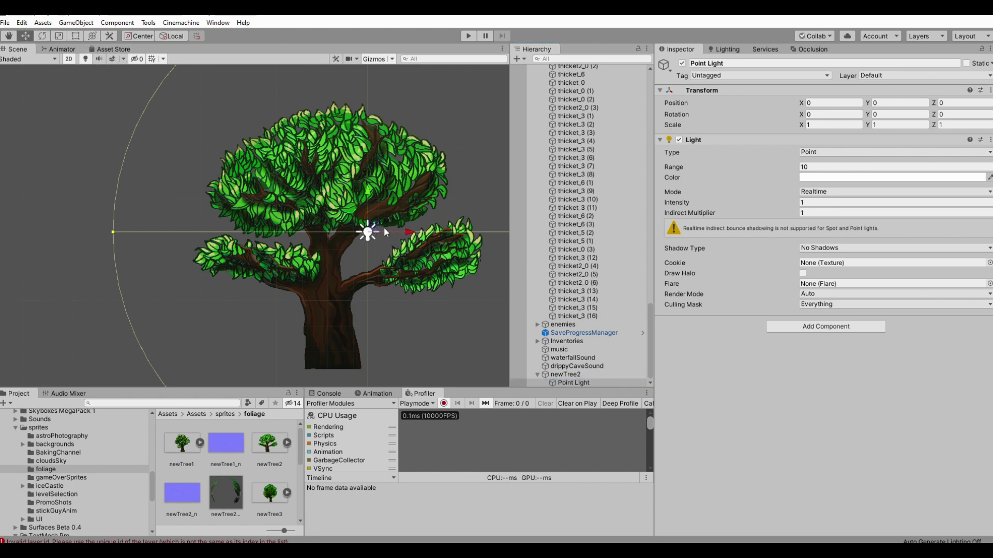
left_click_drag(383, 232, 220, 190)
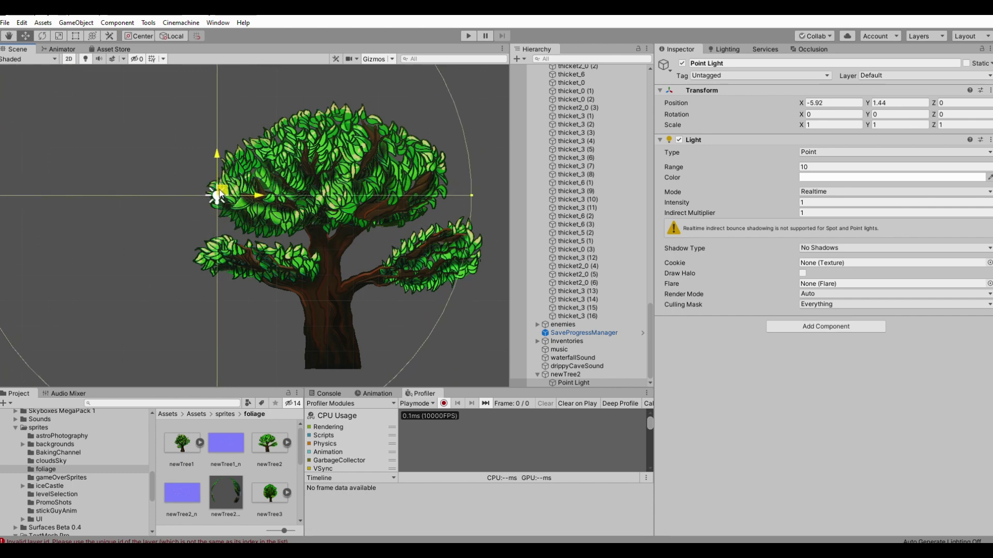
left_click(932, 102)
type("-0.12")
left_click_drag(934, 104, 901, 120)
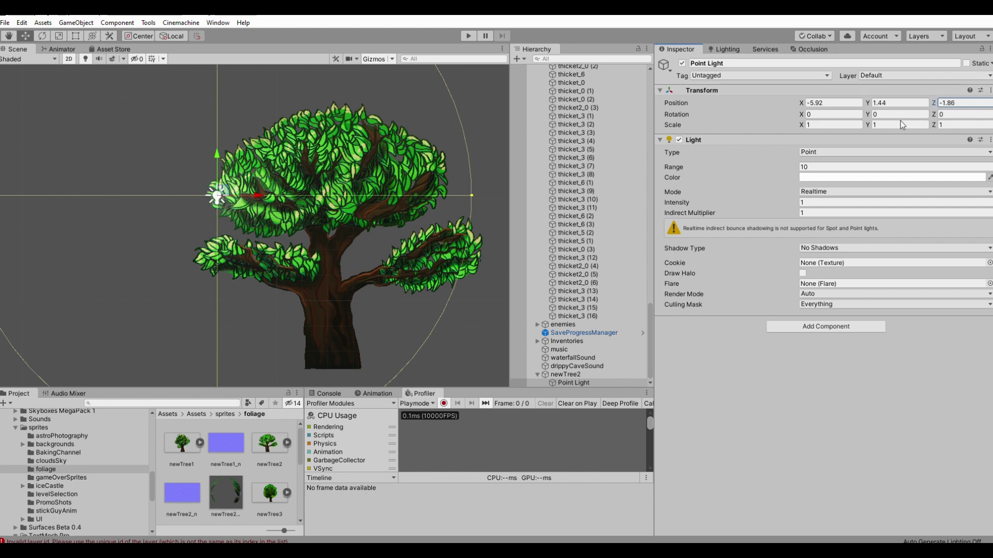
- Set the point light's color to pink (FF78D9) and reposition it at about X -4.58, Y 0.82, Z -1.11
left_click(817, 177)
mouse_move(630, 137)
left_mouse_down()
mouse_move(642, 118)
mouse_move(630, 99)
mouse_move(668, 107)
mouse_move(689, 164)
mouse_move(674, 192)
mouse_move(681, 183)
left_mouse_up()
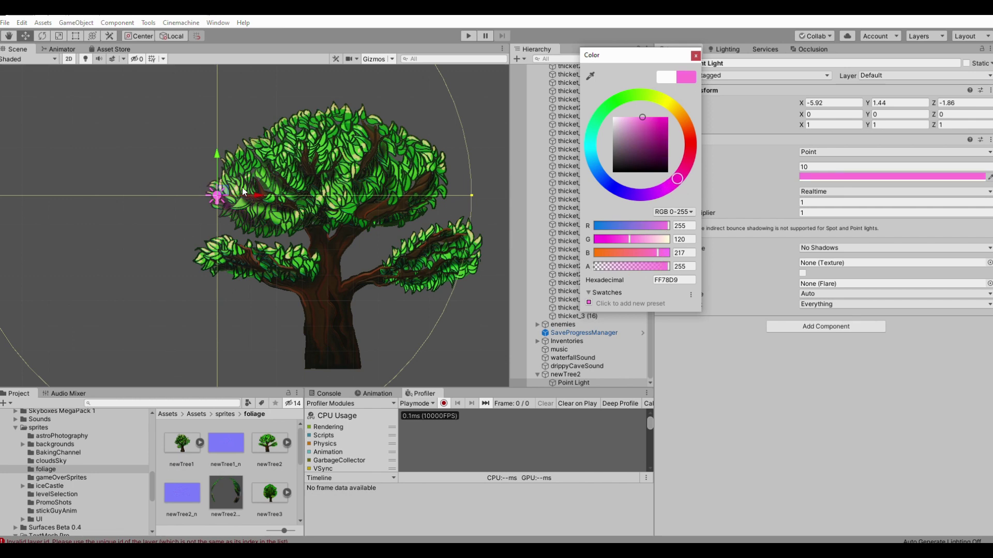
left_click(219, 188)
left_click_drag(228, 189, 270, 210)
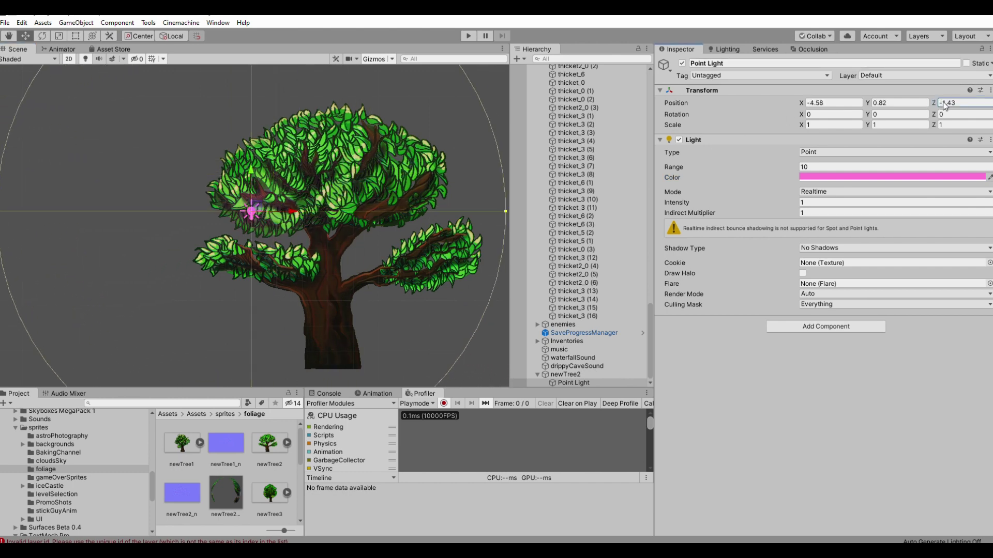
left_click_drag(945, 103, 912, 105)
- Increase the point light's range to 17.54
left_click_drag(775, 168, 814, 159)
left_click_drag(869, 146, 905, 147)
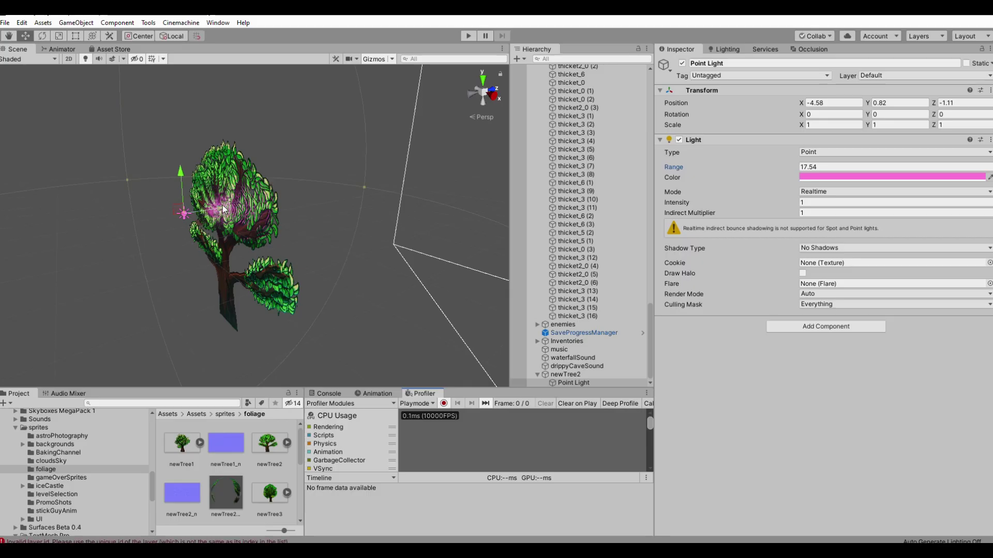
left_click_drag(222, 206, 311, 259)
key("ctrl+z")
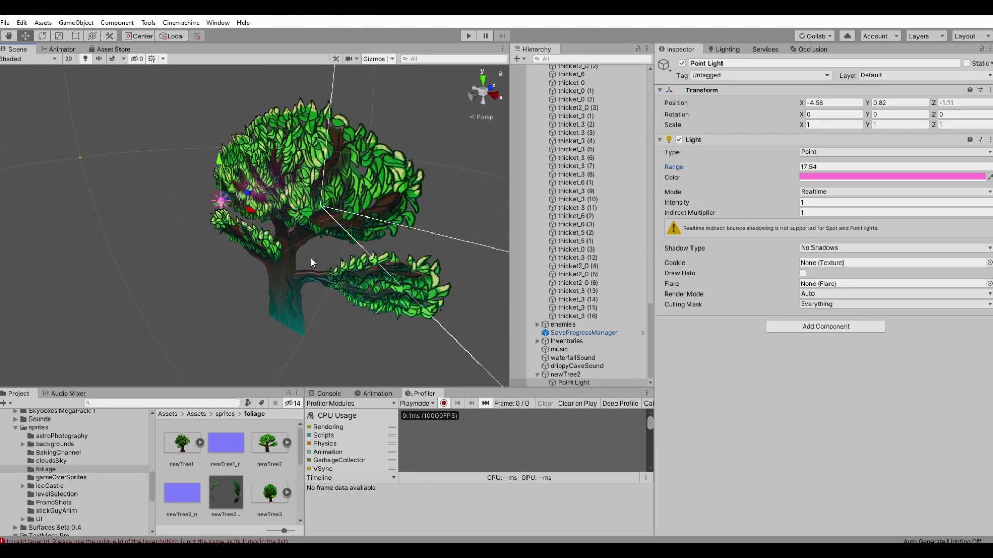
- Move the point light across the foliage and down beside the trunk, to about X -2.25, Y -2.22
left_click_drag(222, 202, 360, 156)
left_click_drag(364, 235, 326, 245, "alt")
middle_click_drag(326, 246, 270, 222)
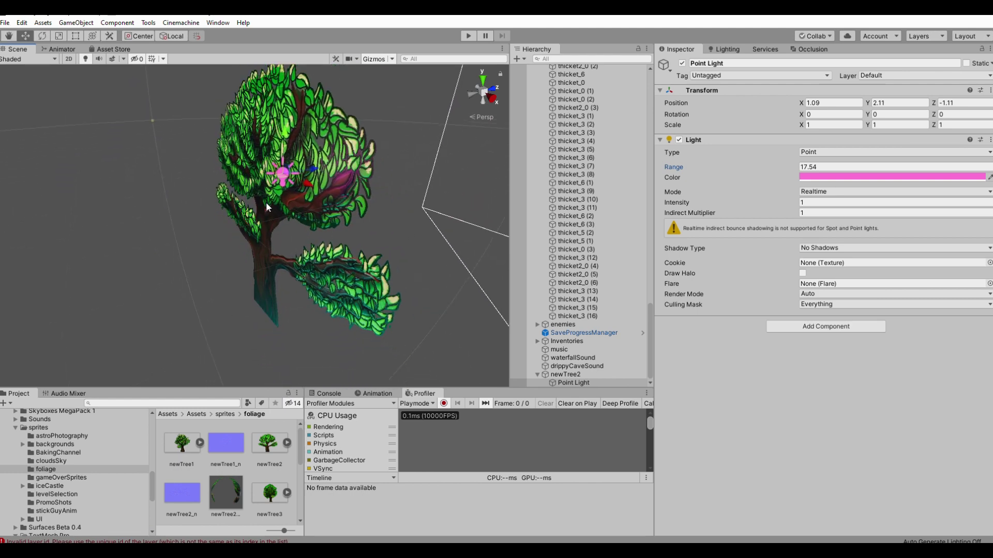
left_click_drag(267, 203, 354, 263, "alt")
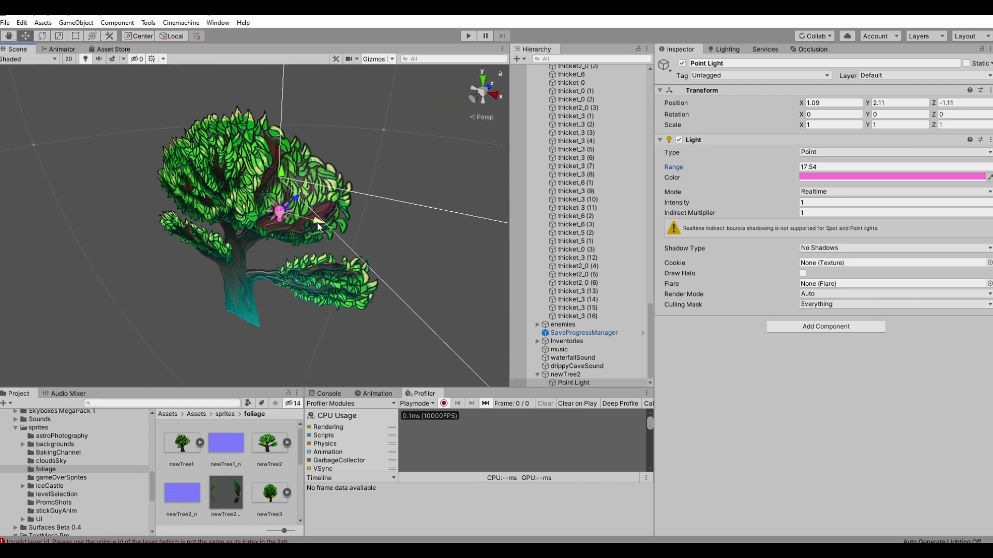
left_click_drag(318, 222, 218, 205)
left_click_drag(202, 153, 187, 255)
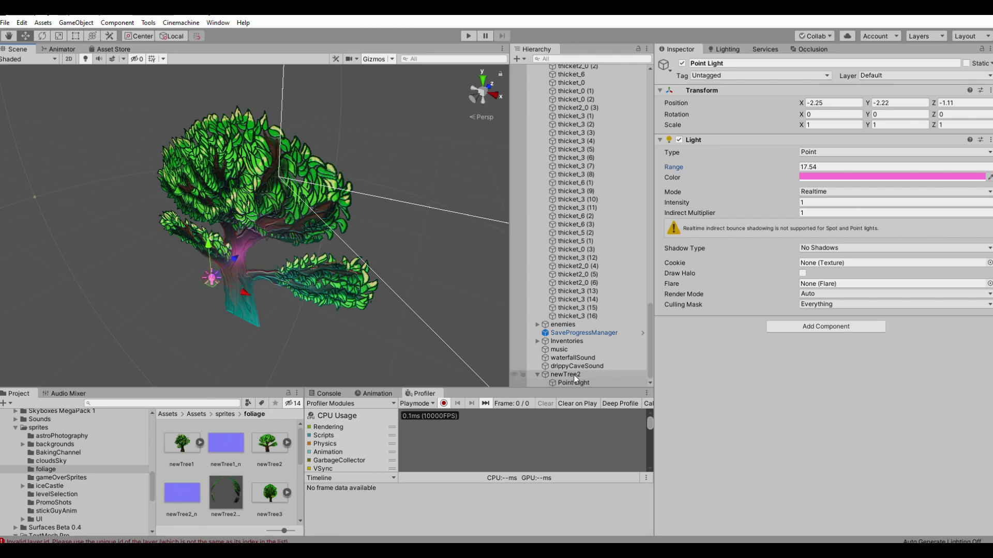
- Assign the Sprites-Default material to newTree2's sprite renderer and shift the object to about Z 0.48
left_click(622, 374)
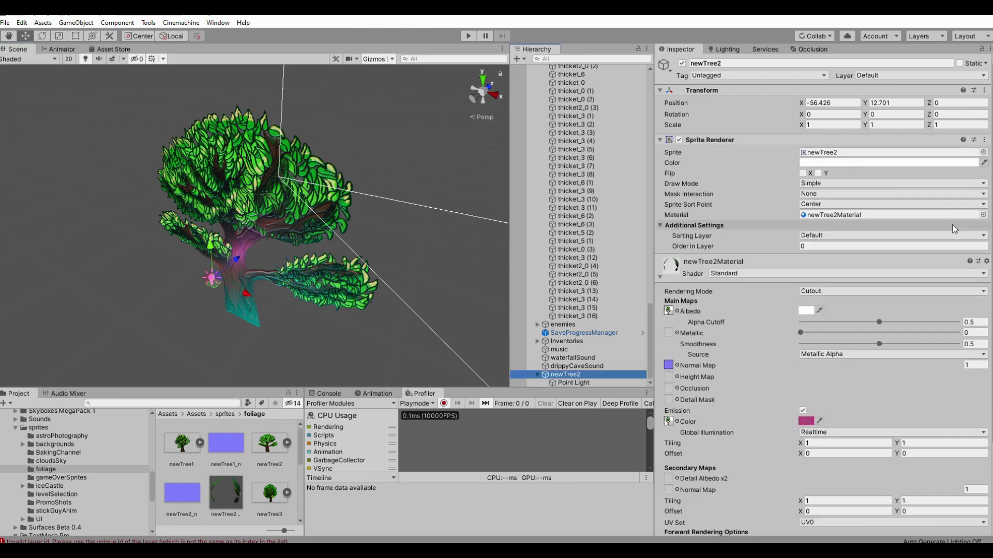
left_click(982, 215)
scroll(462, 284, "down", 5)
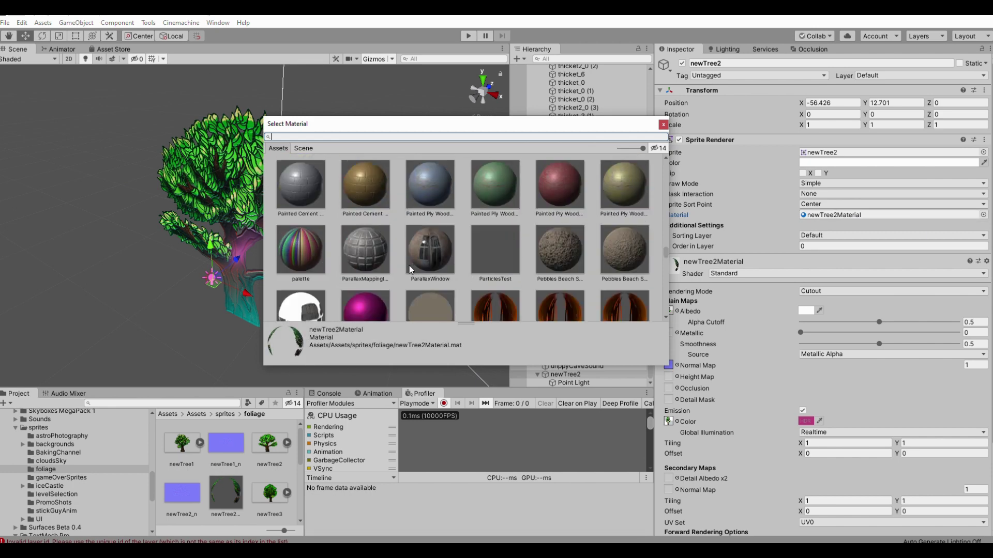
type("de")
left_click(301, 285)
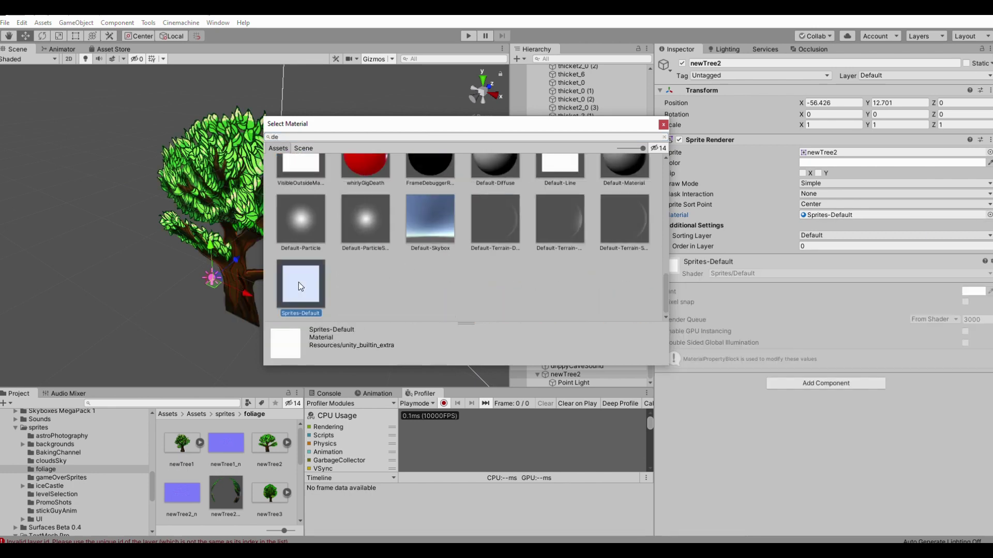
left_click(222, 272)
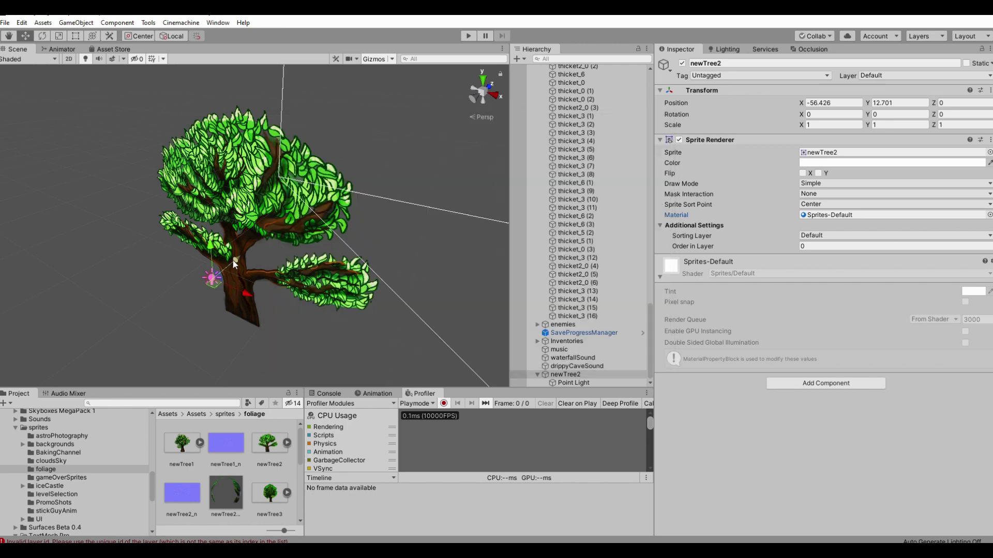
mouse_move(238, 259)
left_mouse_down()
mouse_move(268, 232)
mouse_move(246, 254)
left_mouse_up()
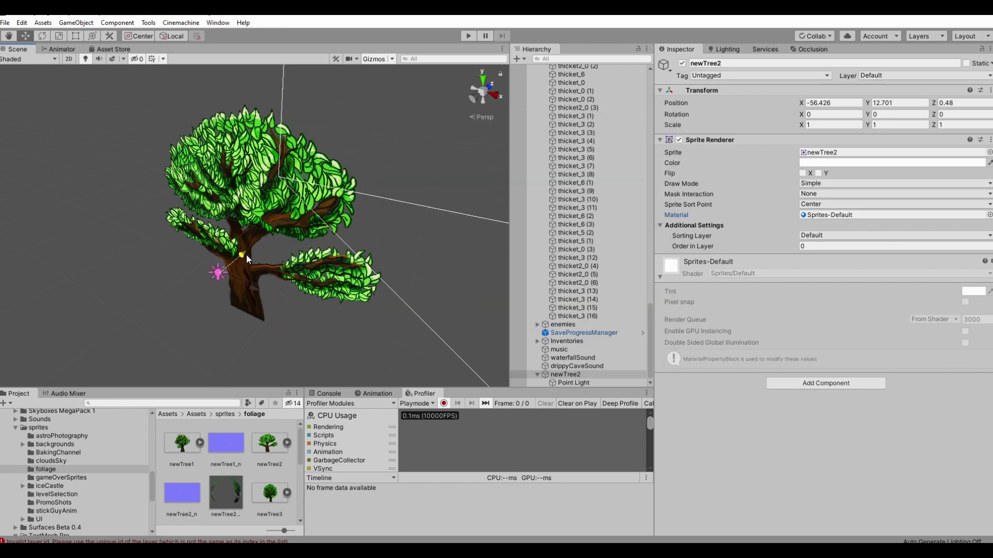
- Move the point light around the tree with the default sprite material, ending at about X -2.25, Y -1.75, Z 0.57
left_click(571, 383)
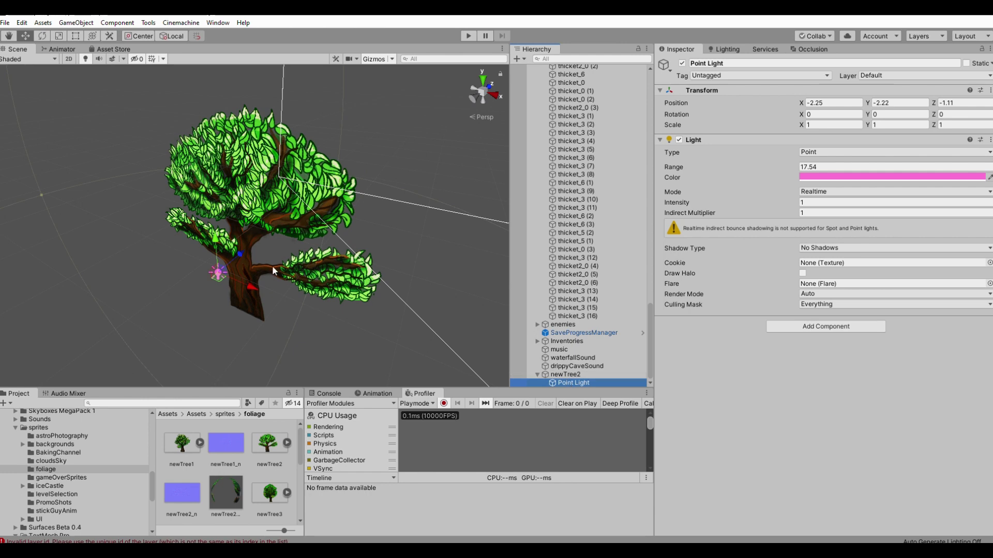
left_click_drag(240, 256, 291, 216)
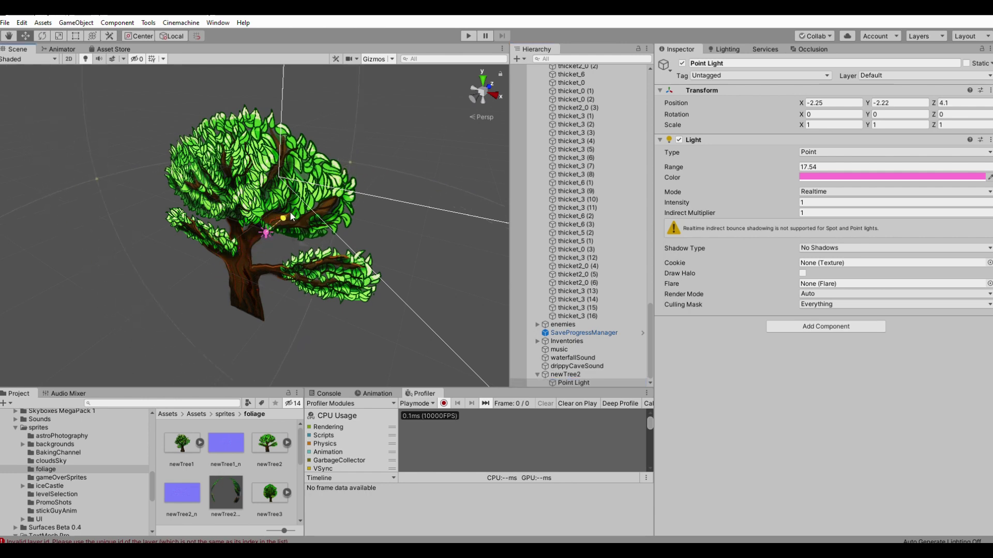
left_click_drag(240, 277, 239, 160)
left_click_drag(226, 268, 384, 315, "alt")
scroll(341, 272, "up", 3)
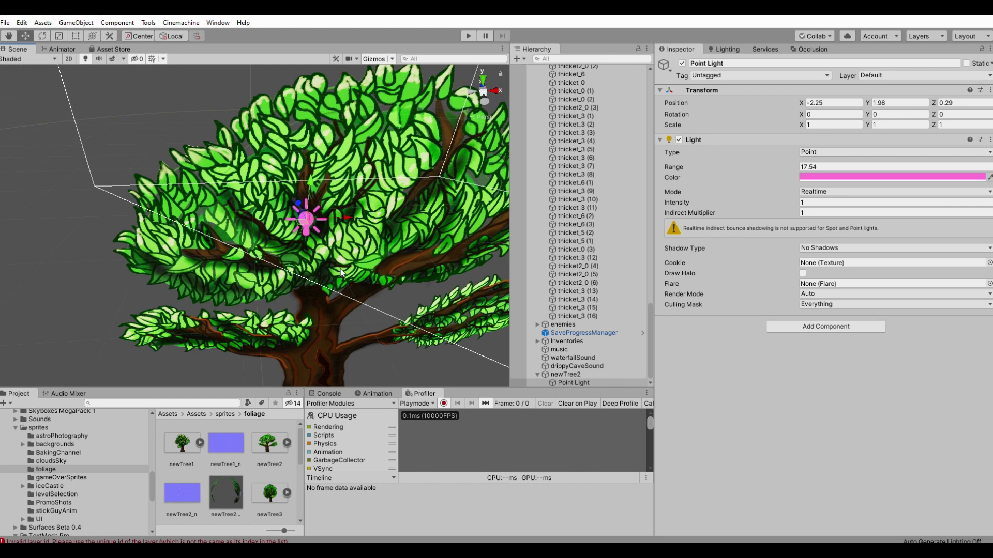
left_click_drag(299, 207, 300, 301)
scroll(316, 305, "down", 2)
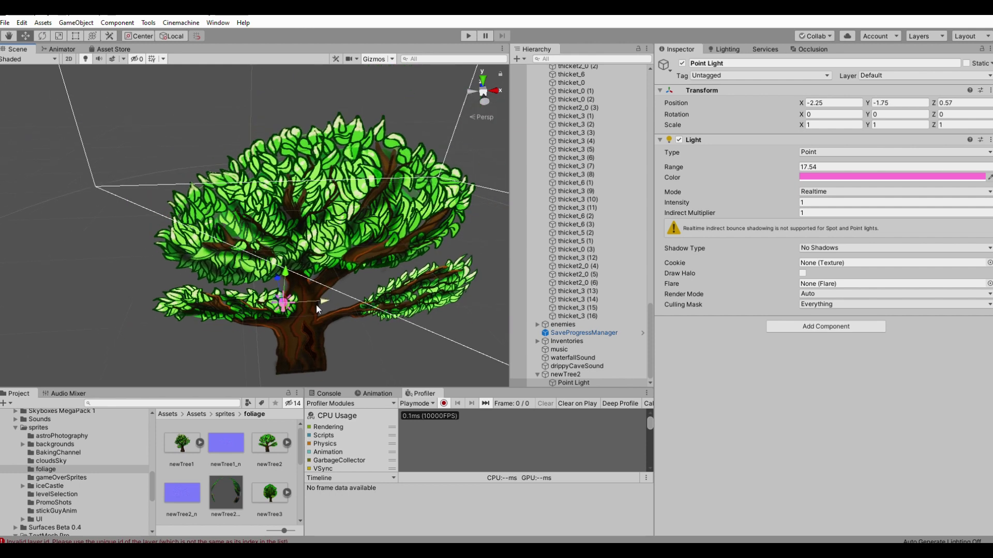